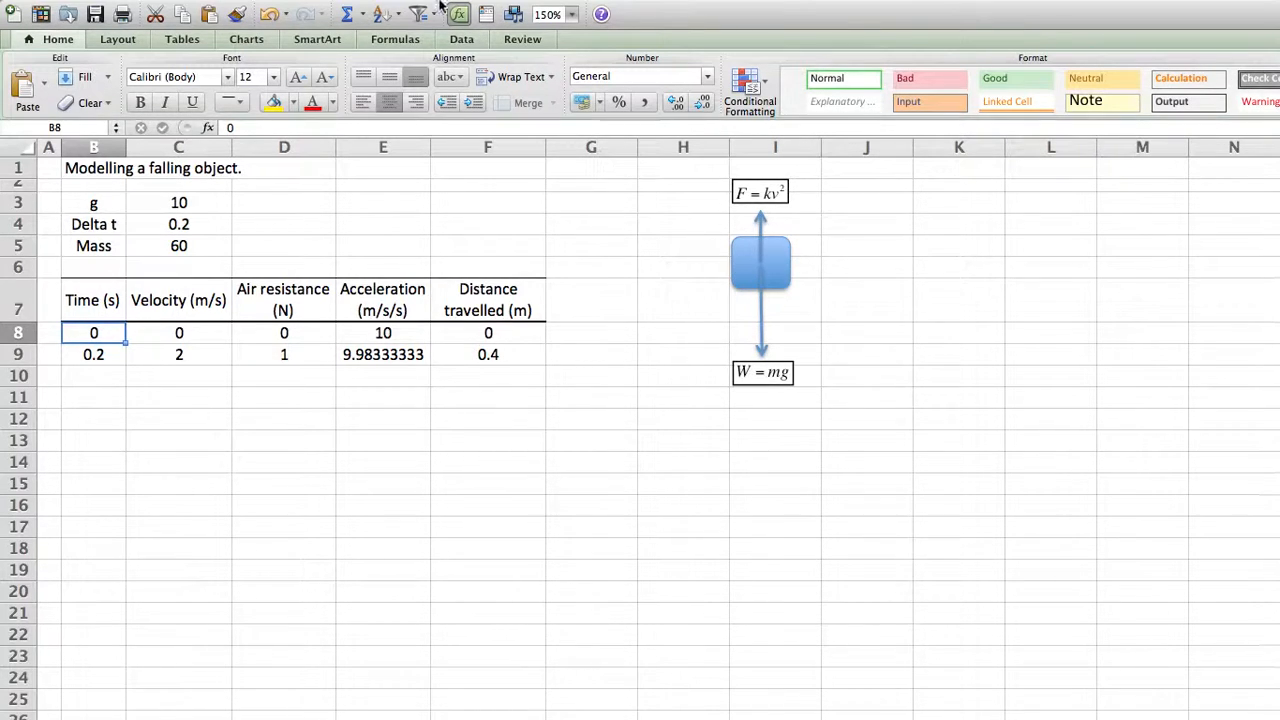
mouse_move(335, 8)
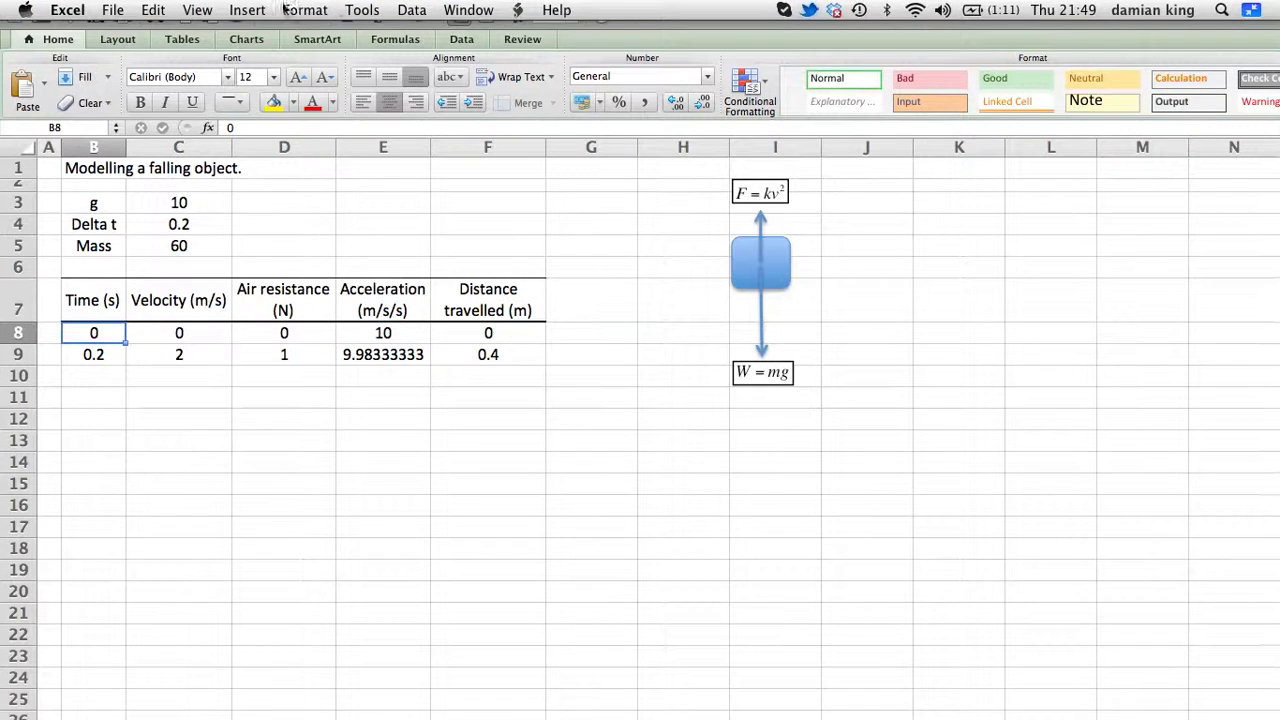
left_click(247, 10)
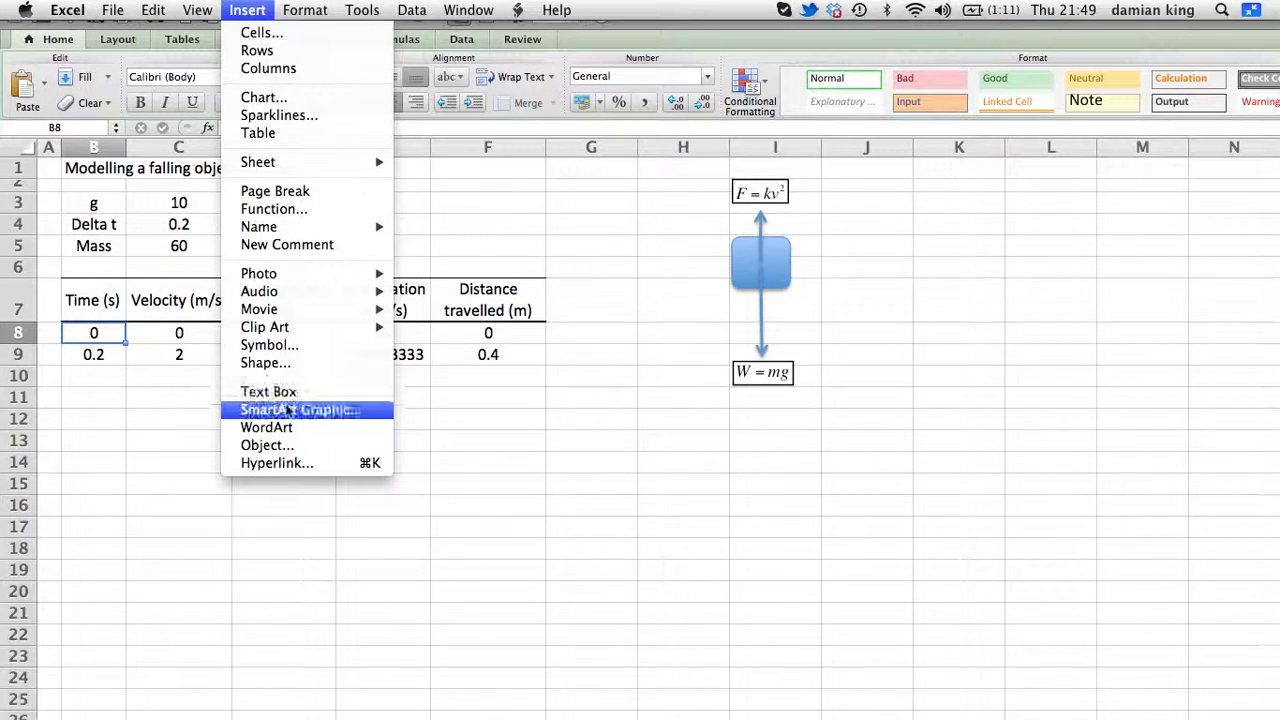
left_click(263, 445)
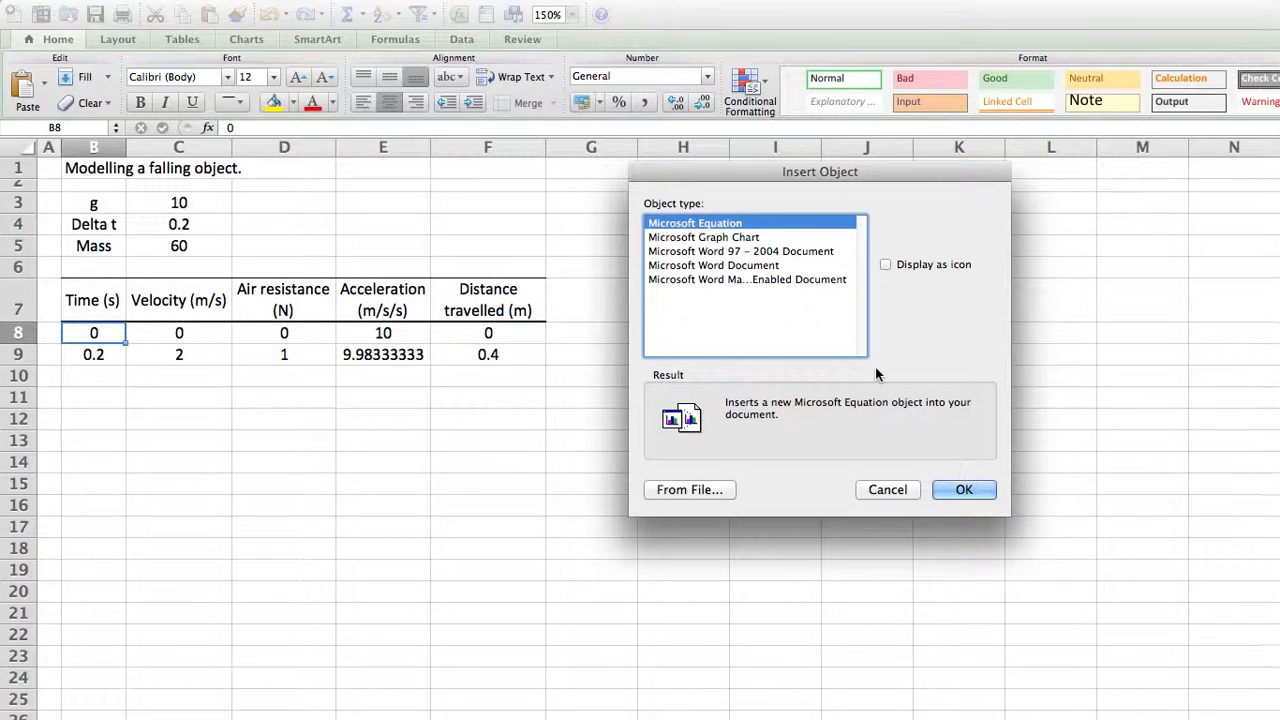
left_click(880, 490)
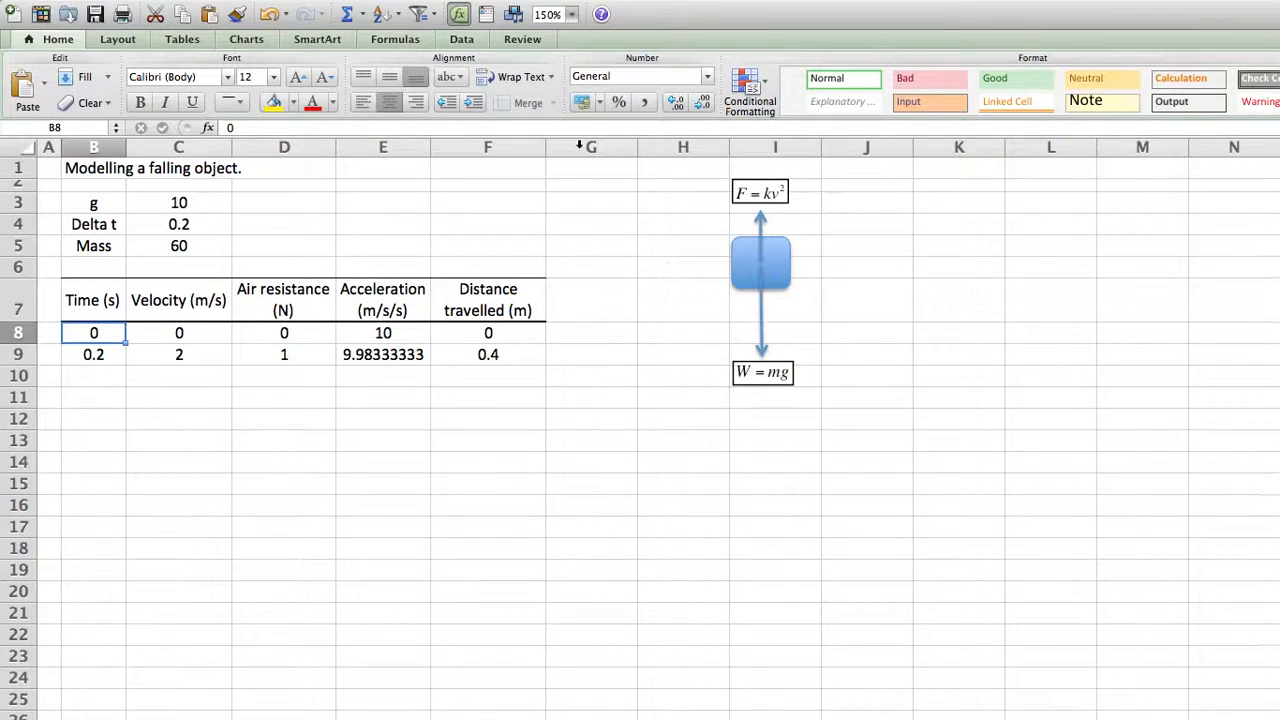
left_click(266, 9)
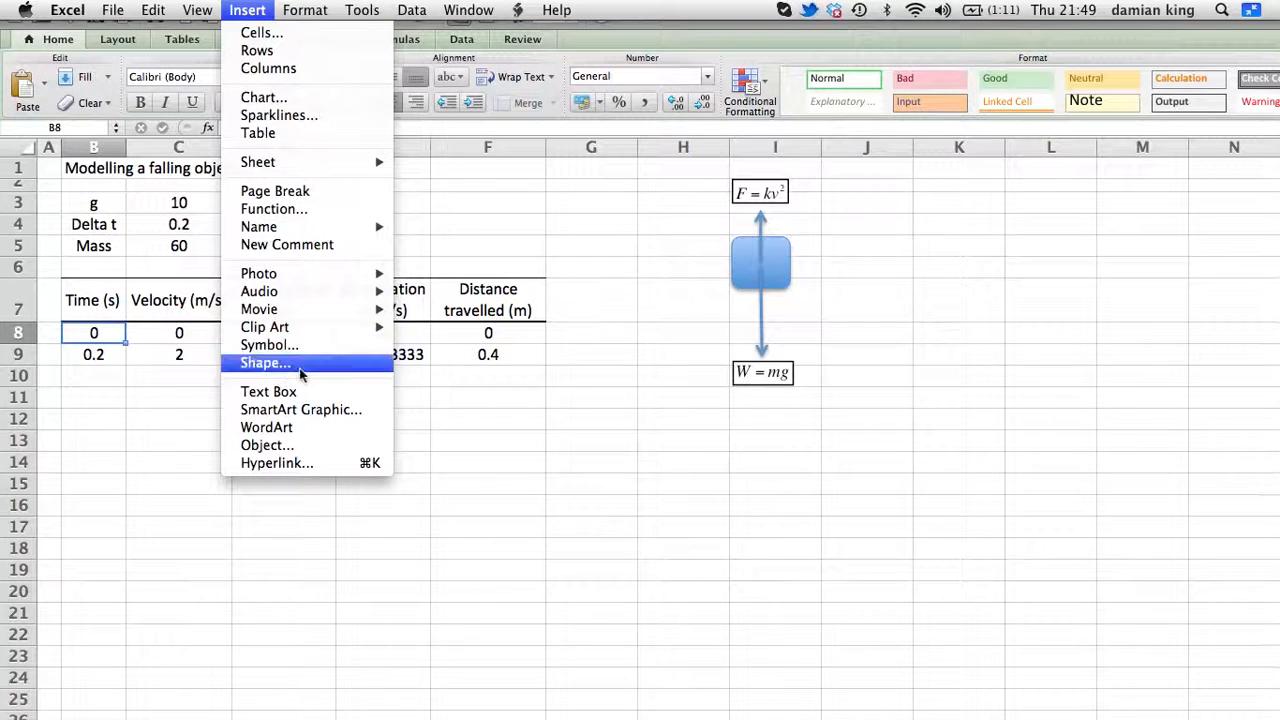
left_click(577, 417)
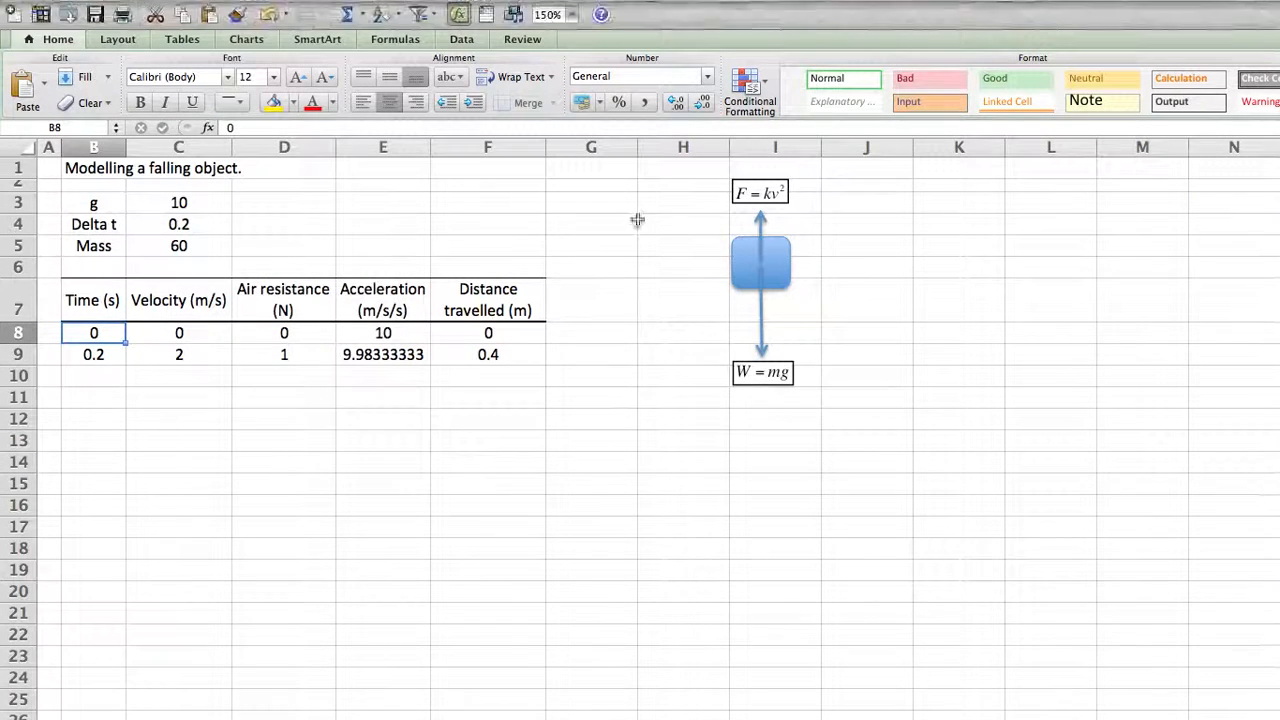
Step: Examine the g, Delta t and Mass inputs and the starting values in the table's first data row
left_click(98, 204)
key("Down")
key("Down")
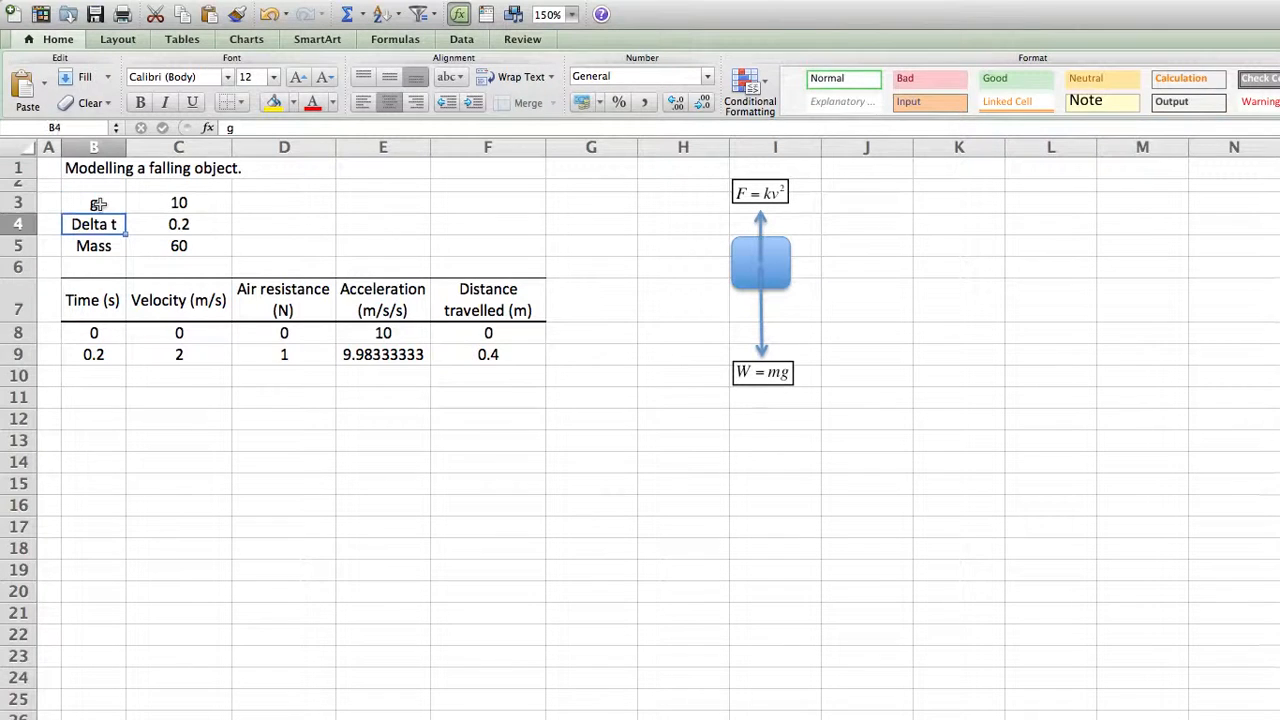
key("Right")
key("Up")
key("Up")
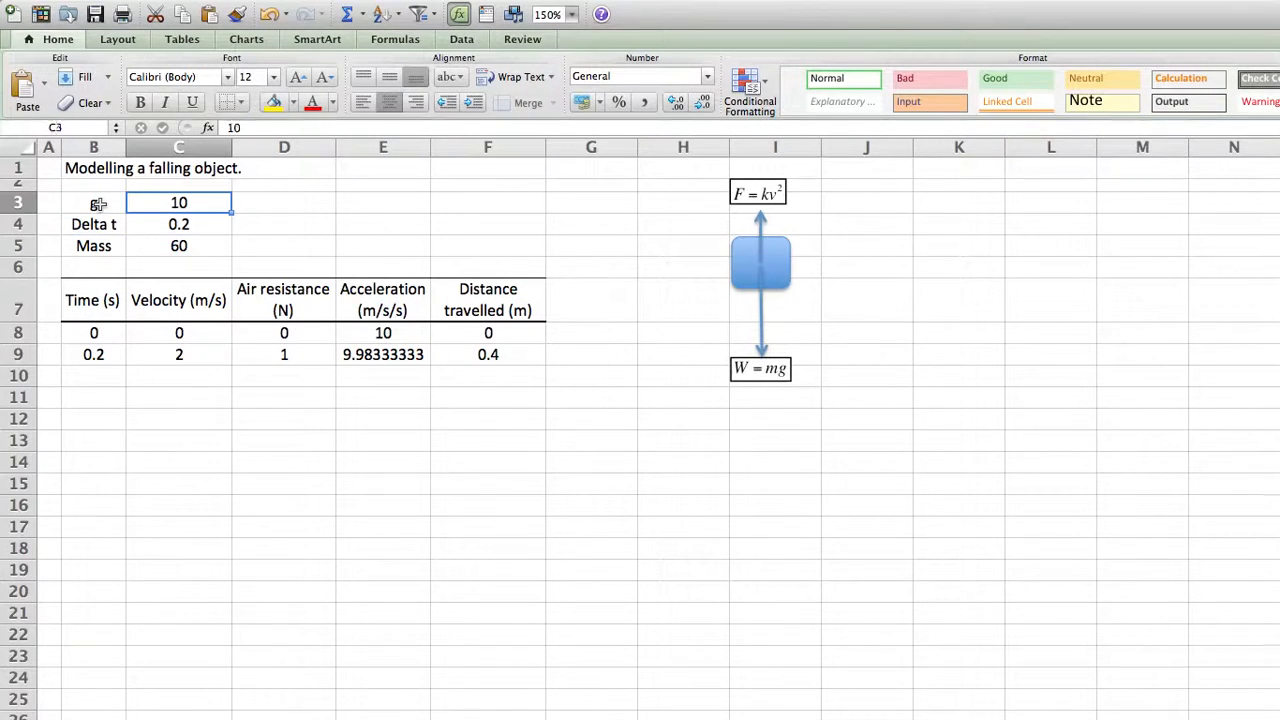
key("Down")
key("Down")
key("Down")
key("Down")
key("Down")
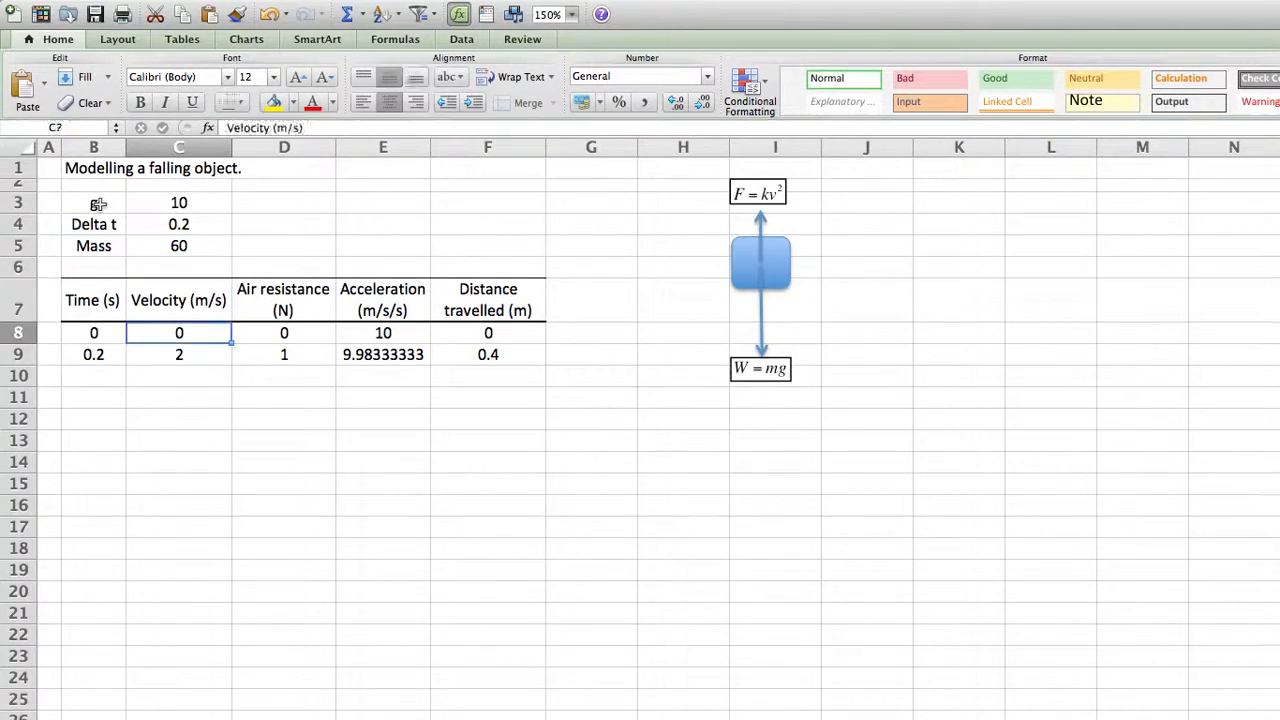
key("Left")
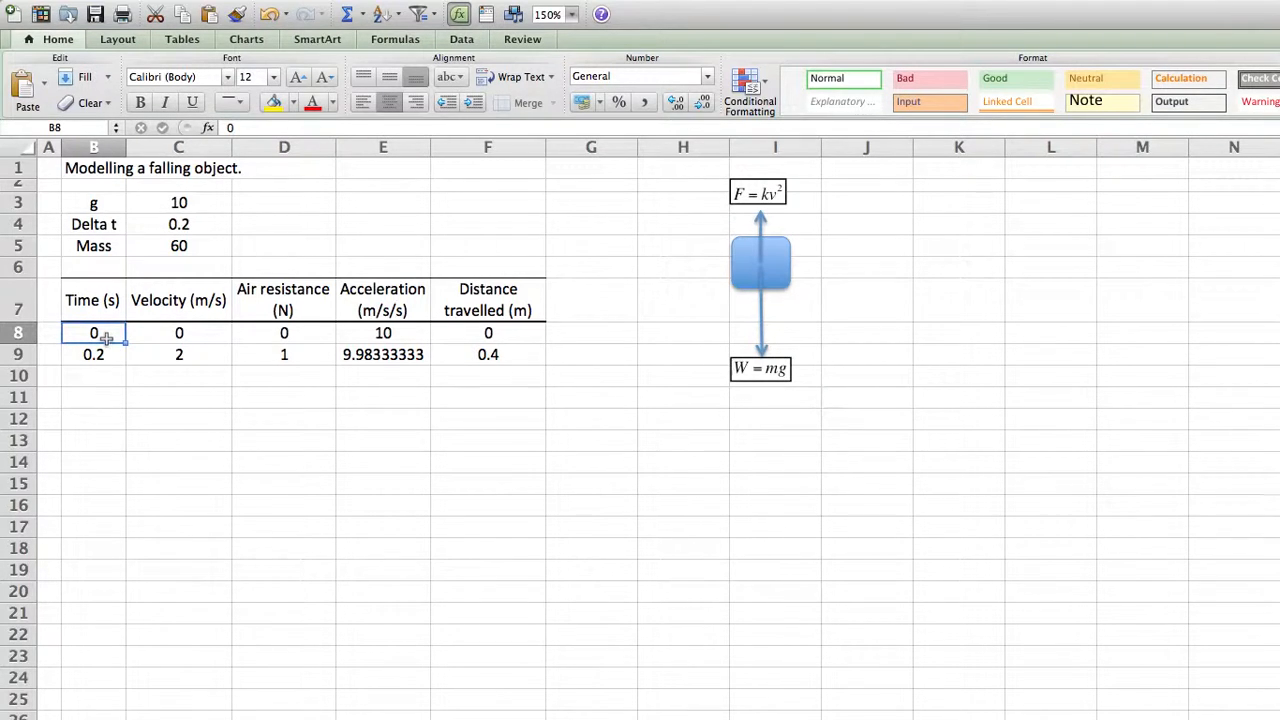
Step: Enter =B8+C4 as the time formula in B9 and fill it down to B16
key("Down")
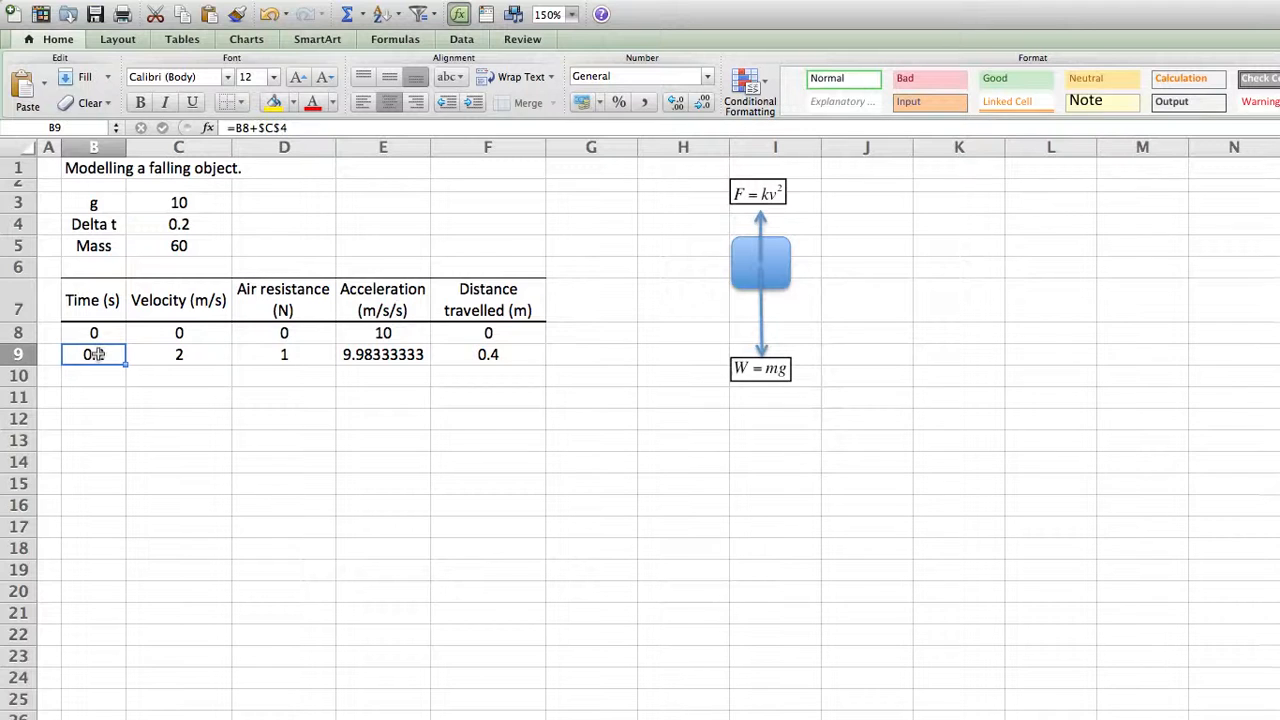
type("=")
left_click(100, 333)
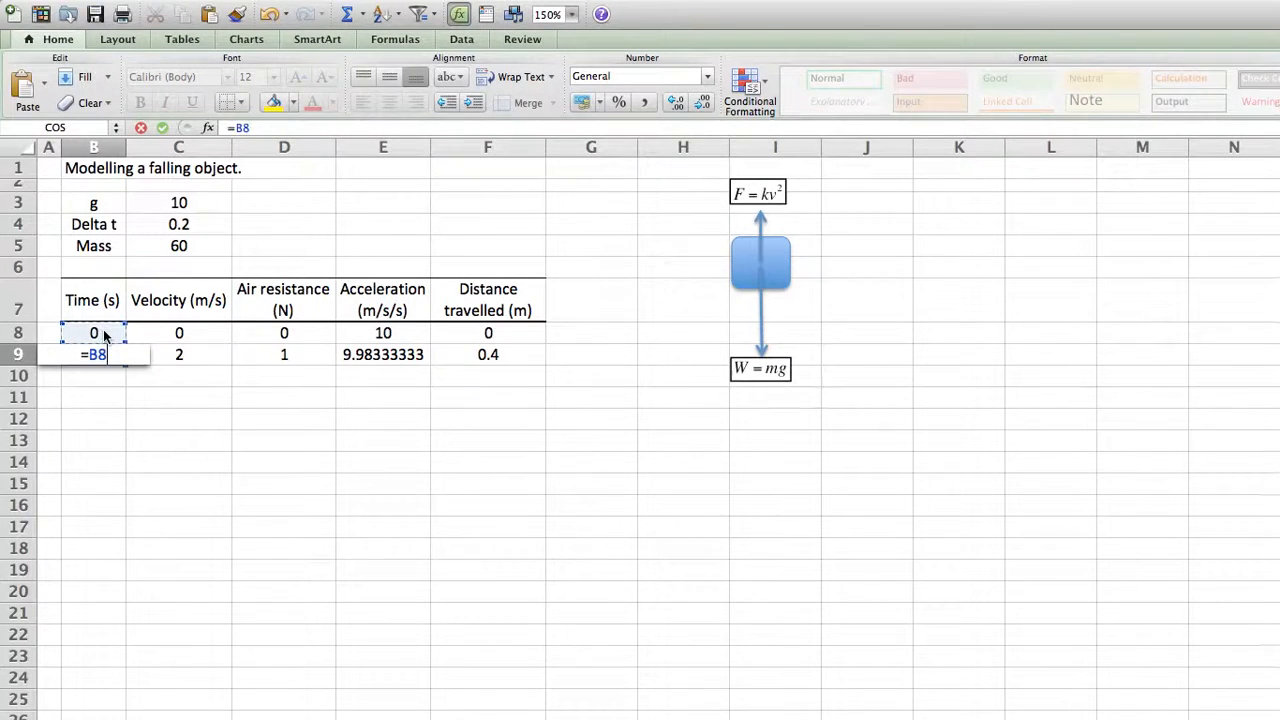
type("+")
left_click(178, 225)
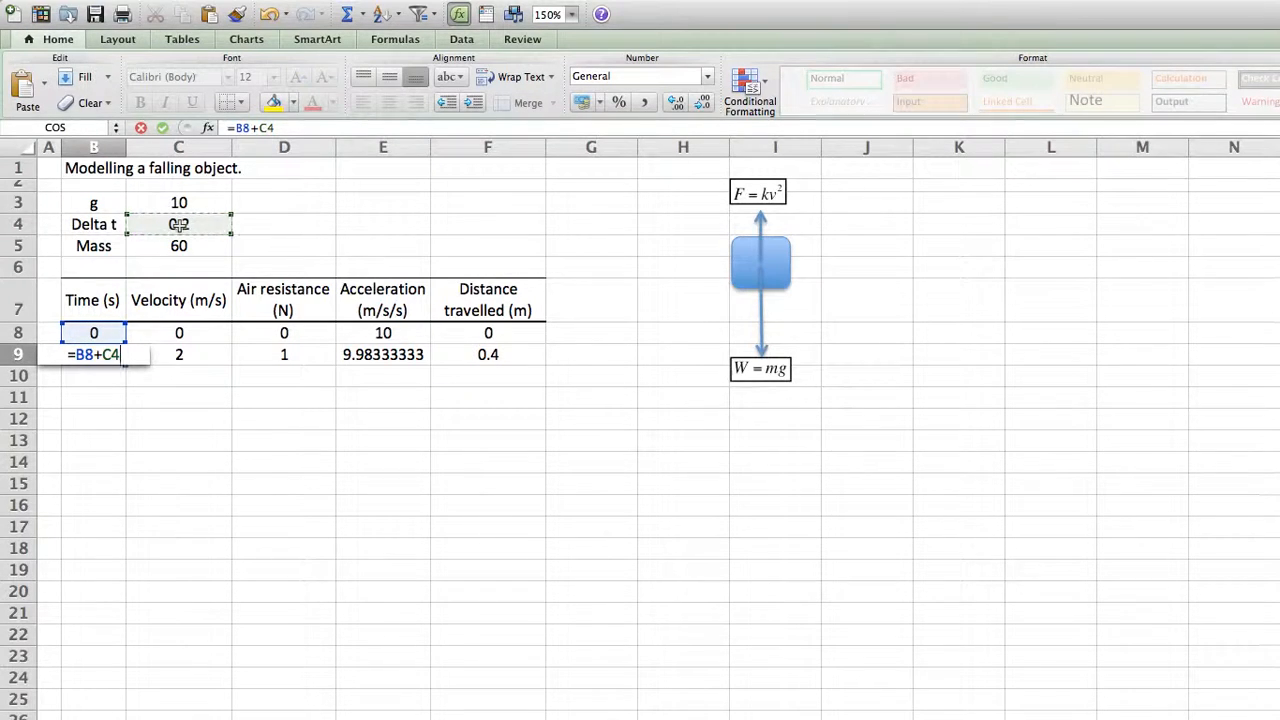
key("Return")
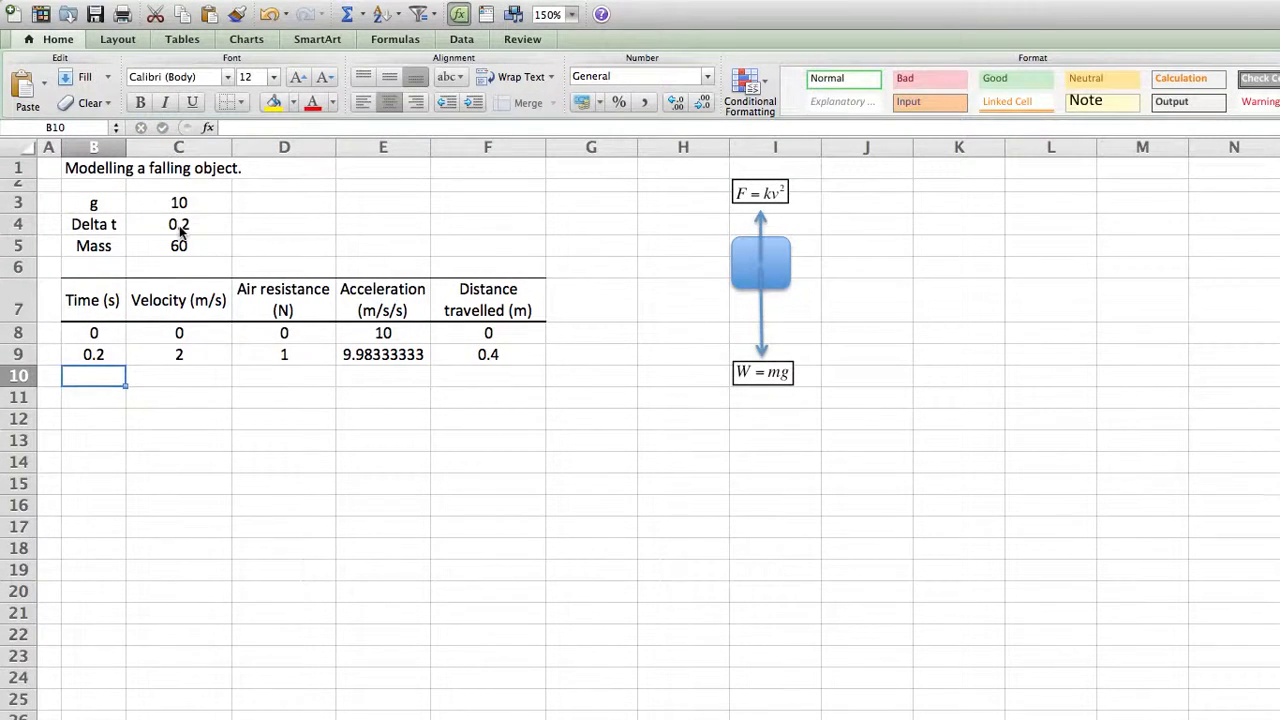
left_click(114, 358)
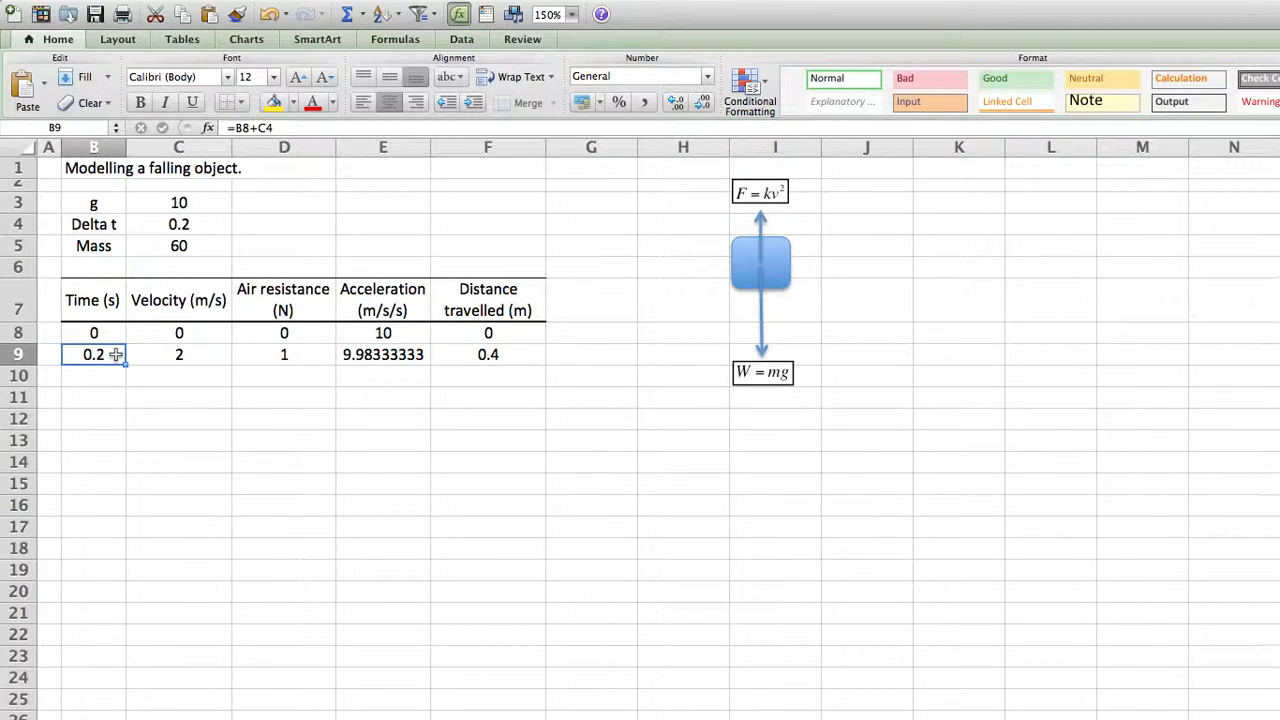
left_click_drag(125, 364, 122, 508)
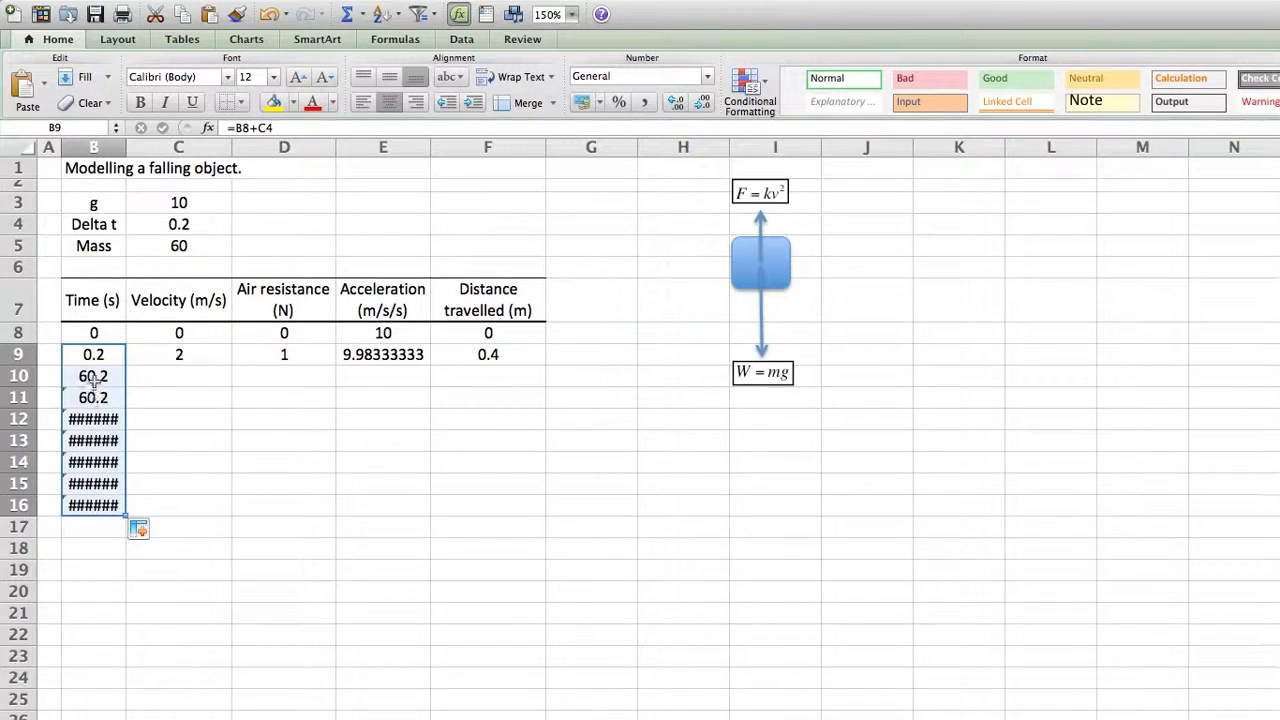
Step: Check the cell references used in B9 and B10, extending B10's formula to =B9+C5+B9
left_click(100, 355)
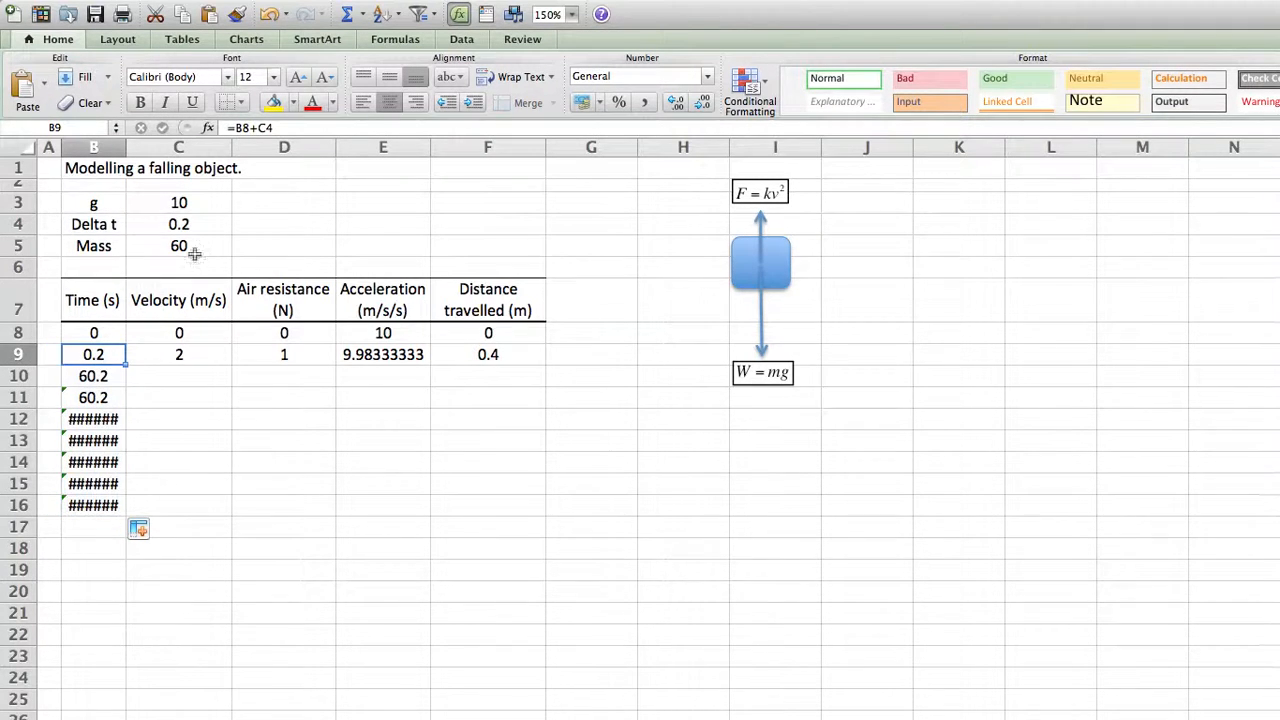
left_click(318, 128)
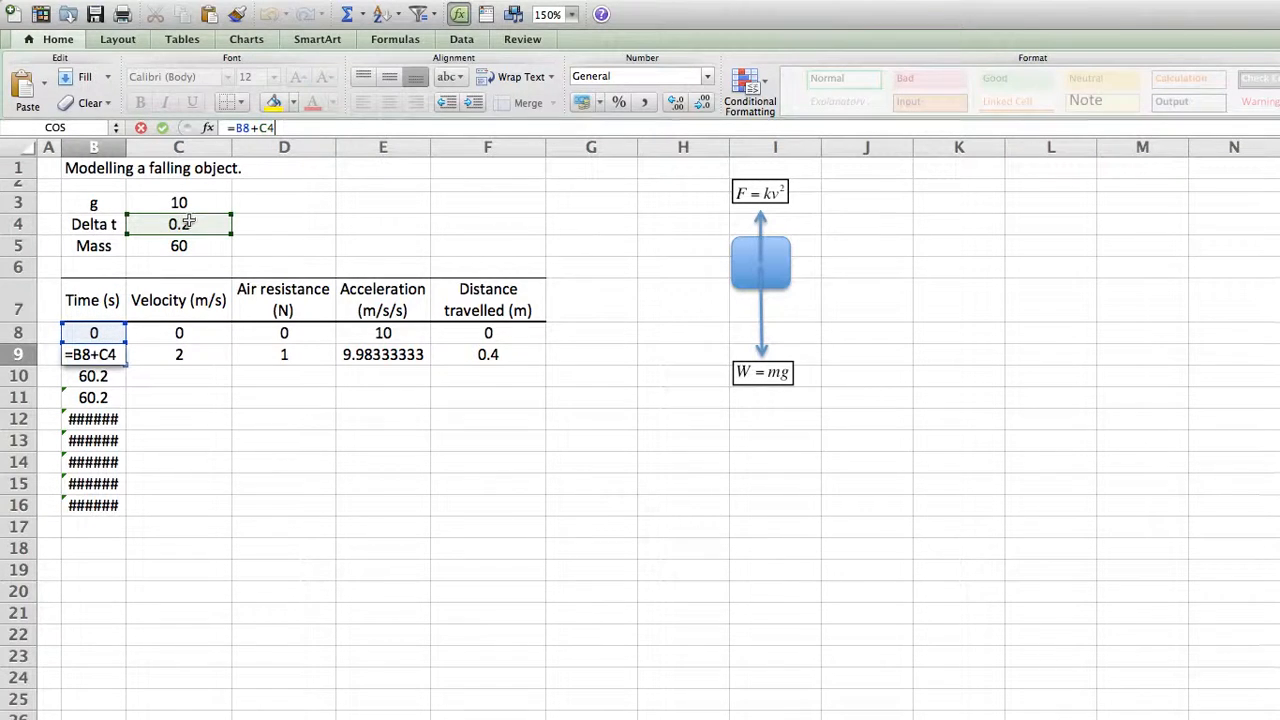
key("Return")
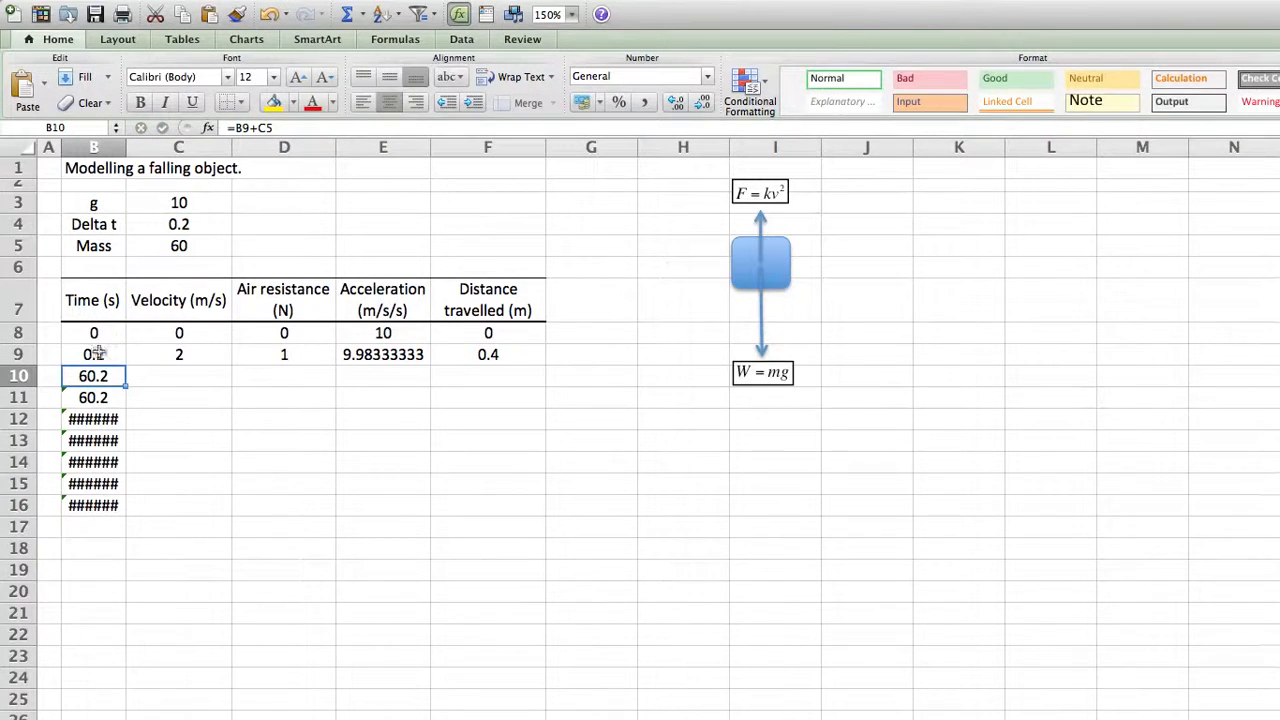
left_click(290, 128)
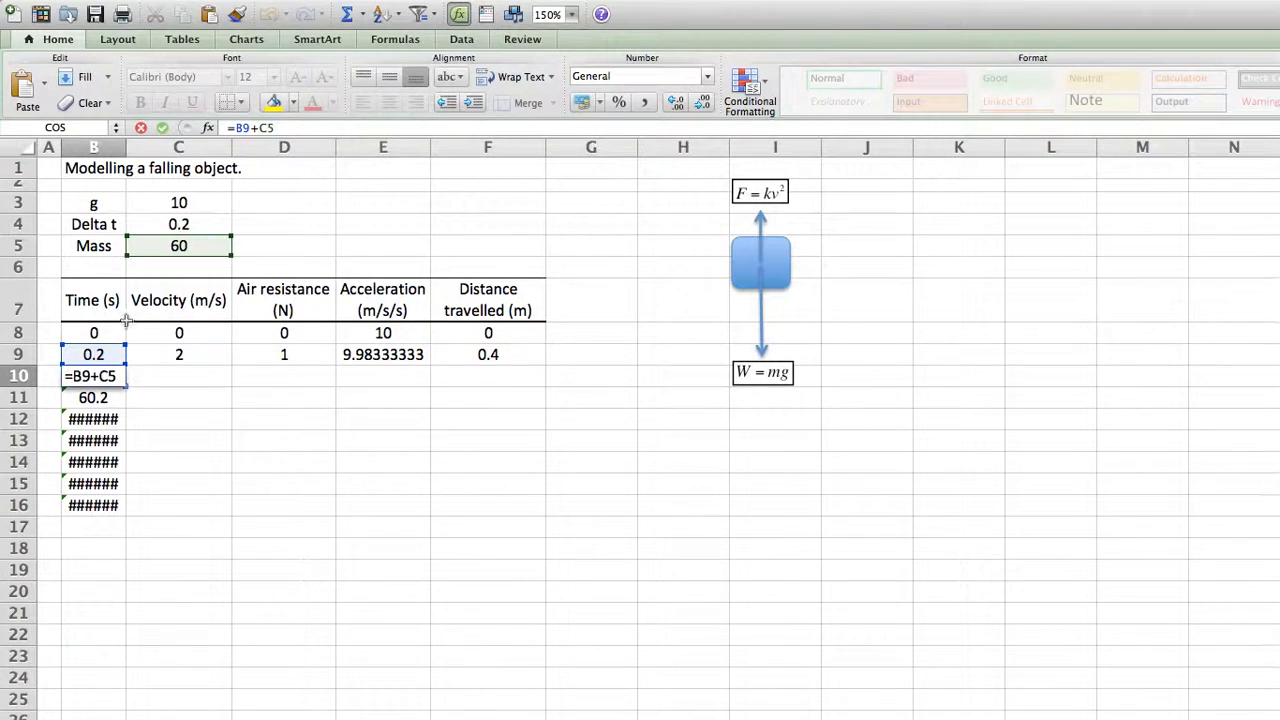
type("+")
left_click(100, 354)
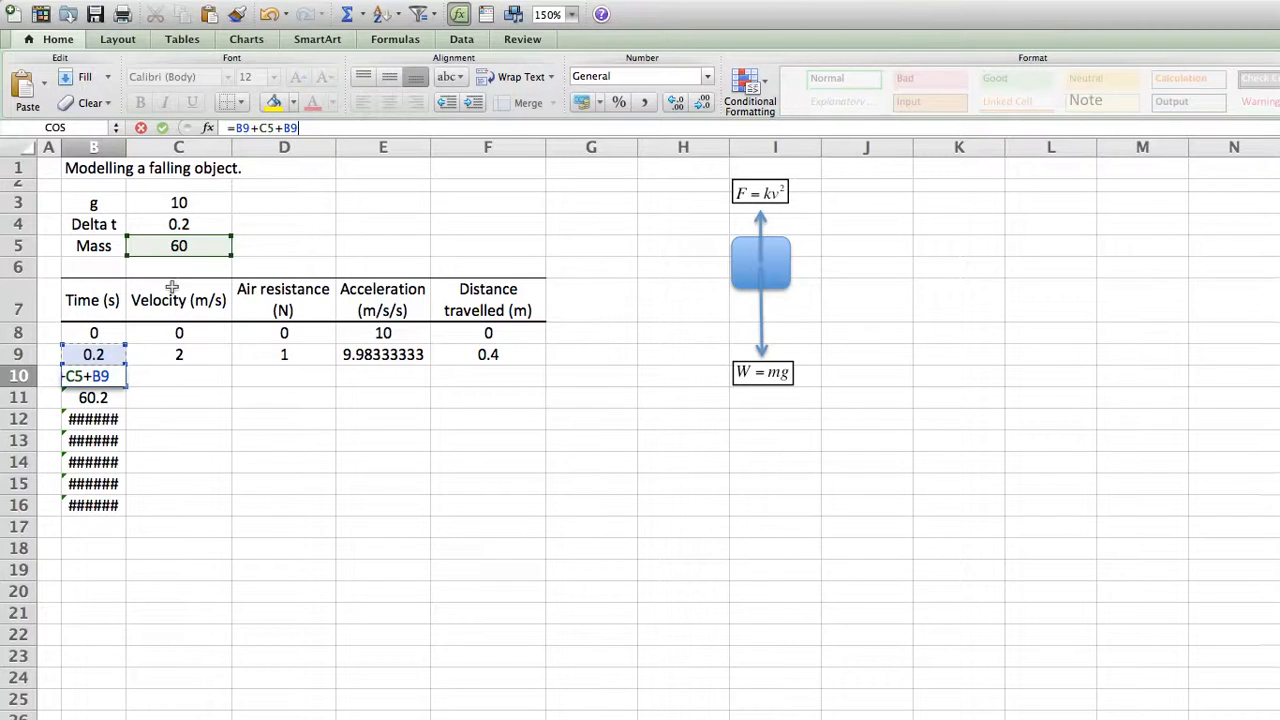
key("Return")
Step: Make the Delta t reference in B9 absolute as =B8+$C$4 and fill the formula down to B17
left_click(103, 350)
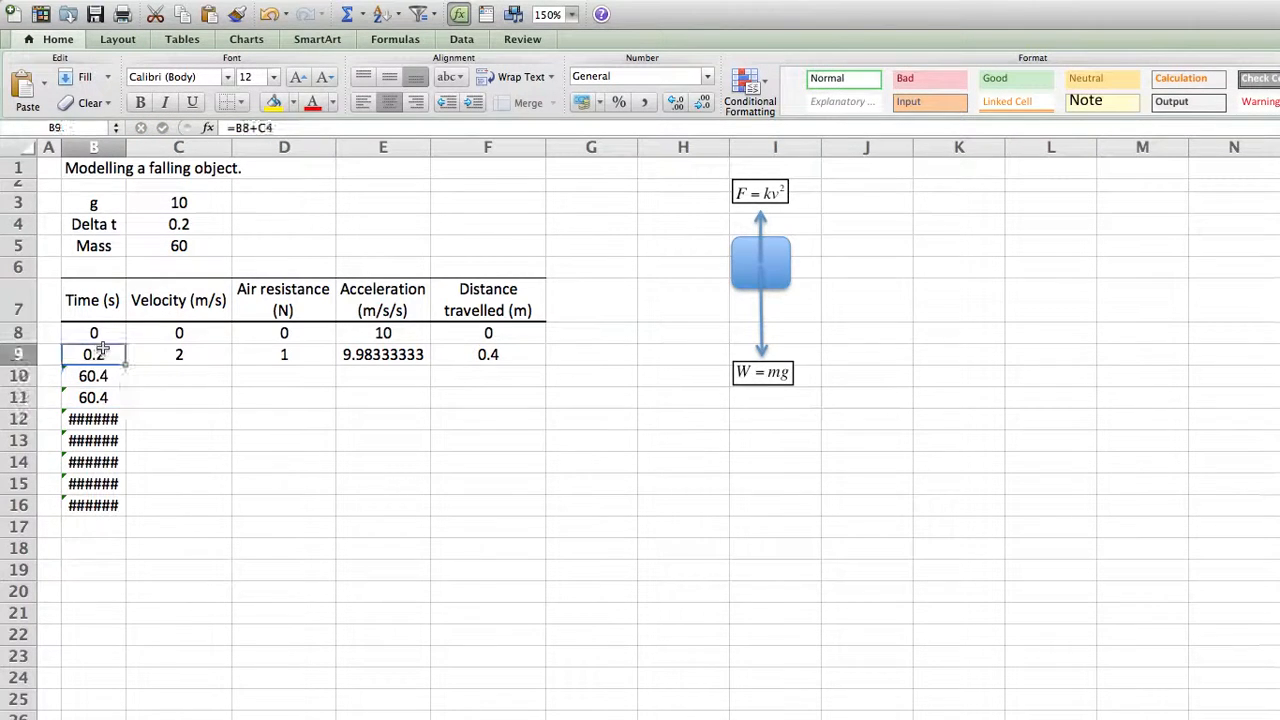
left_click(262, 128)
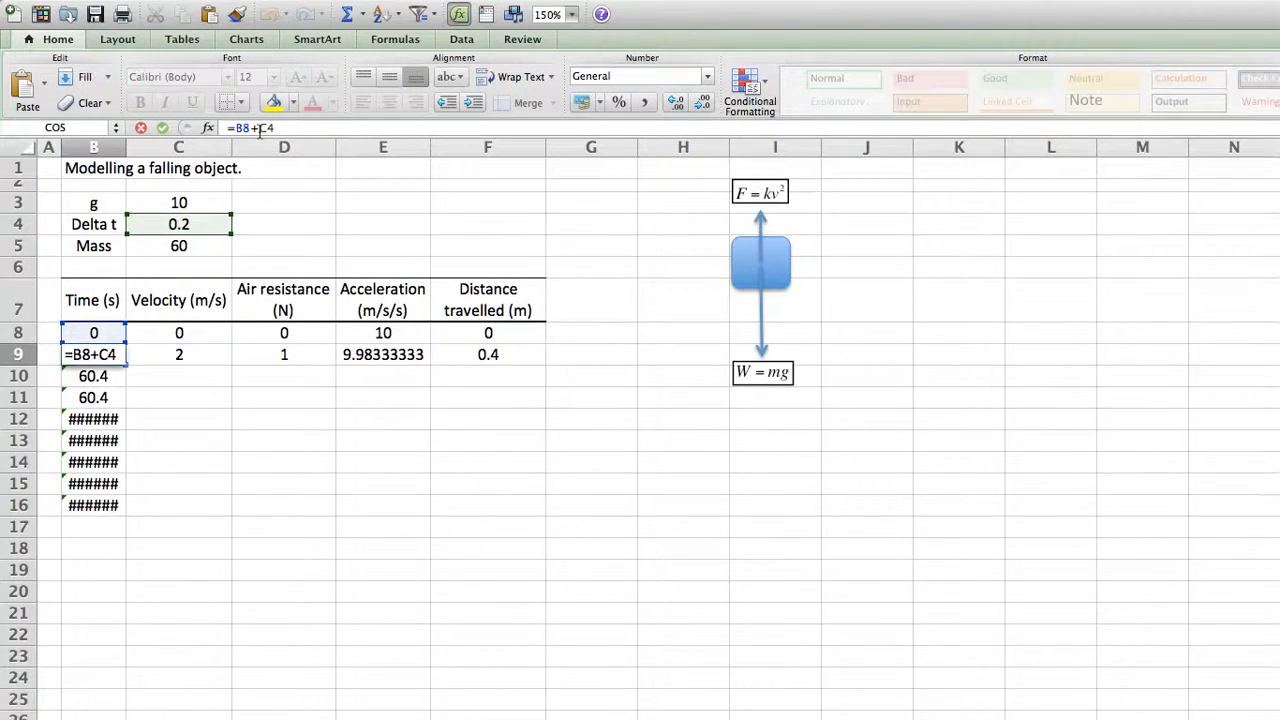
type("$C$")
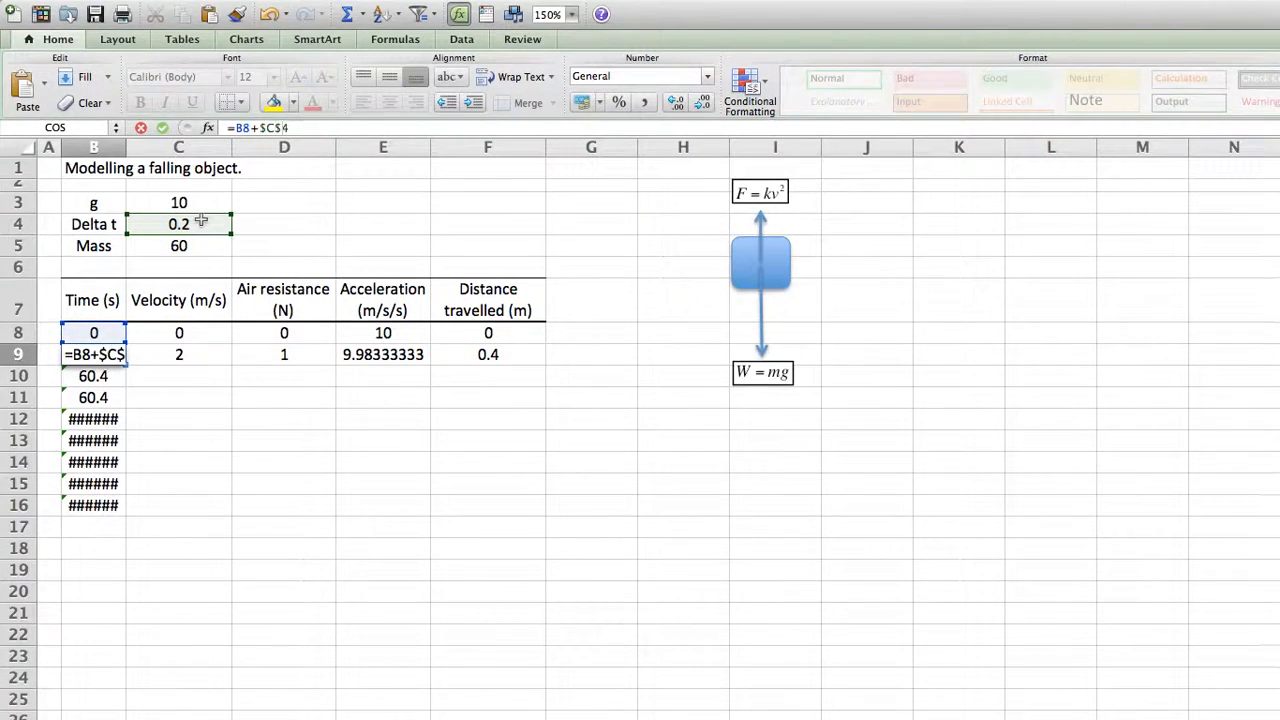
key("Return")
left_click(93, 356)
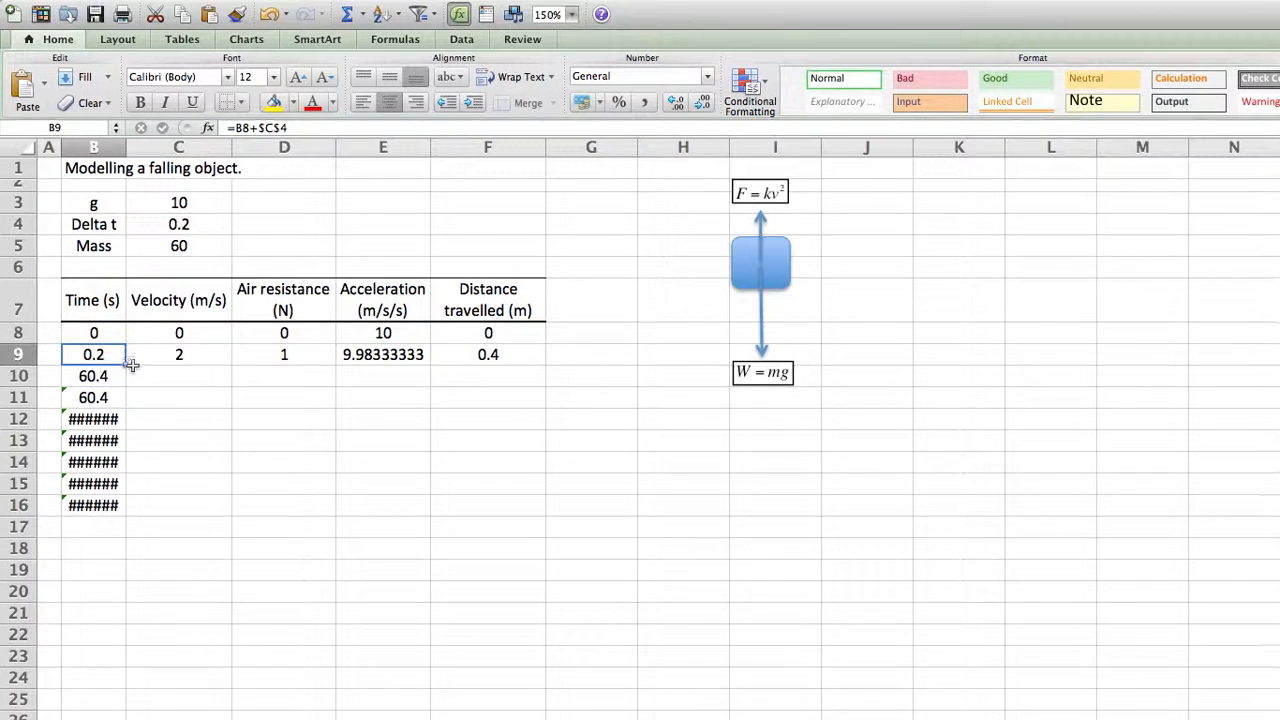
left_click_drag(126, 365, 110, 533)
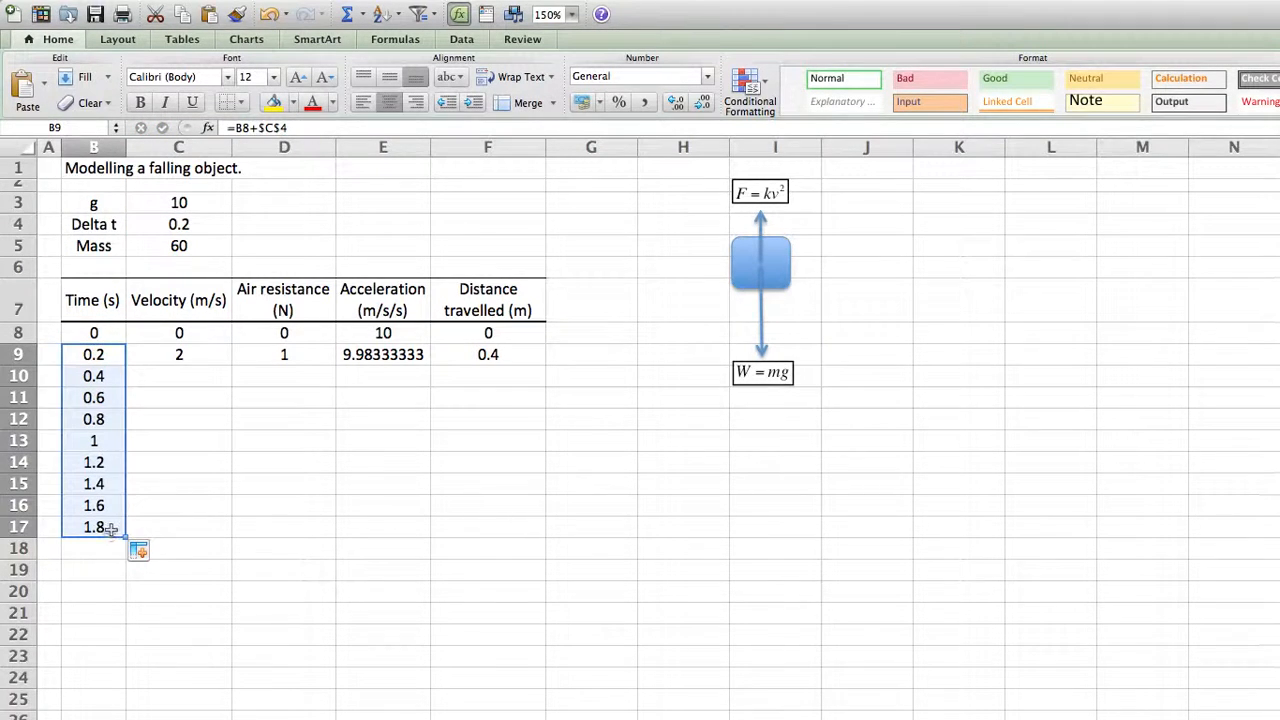
Step: Check which cells the filled time formula in B12 refers to, leaving the formula as it is
left_click(98, 400)
left_click(97, 421)
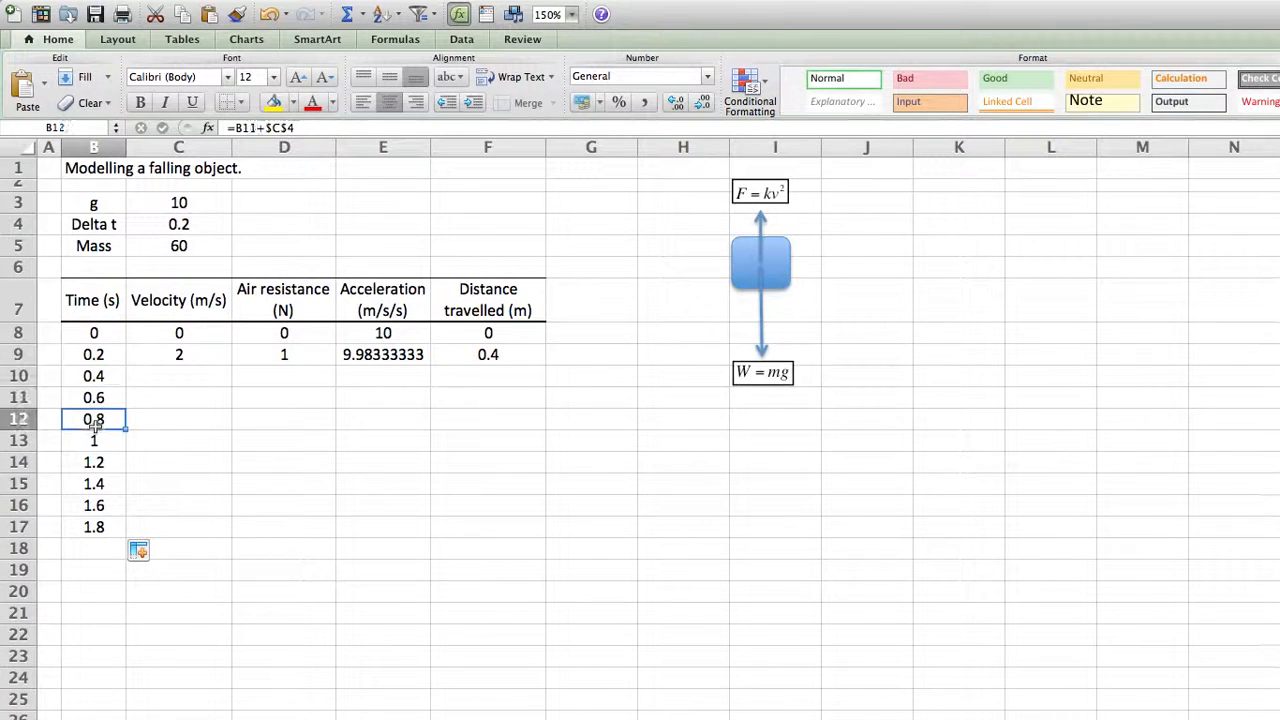
left_click(308, 128)
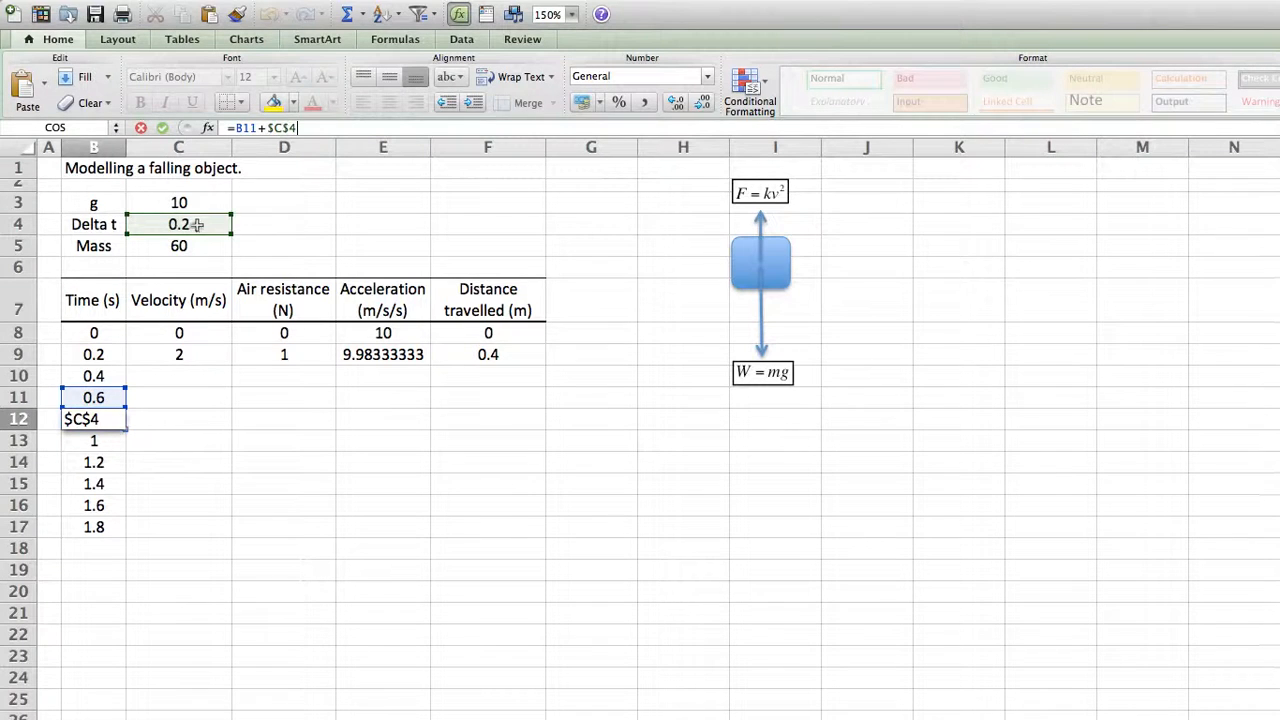
key("Return")
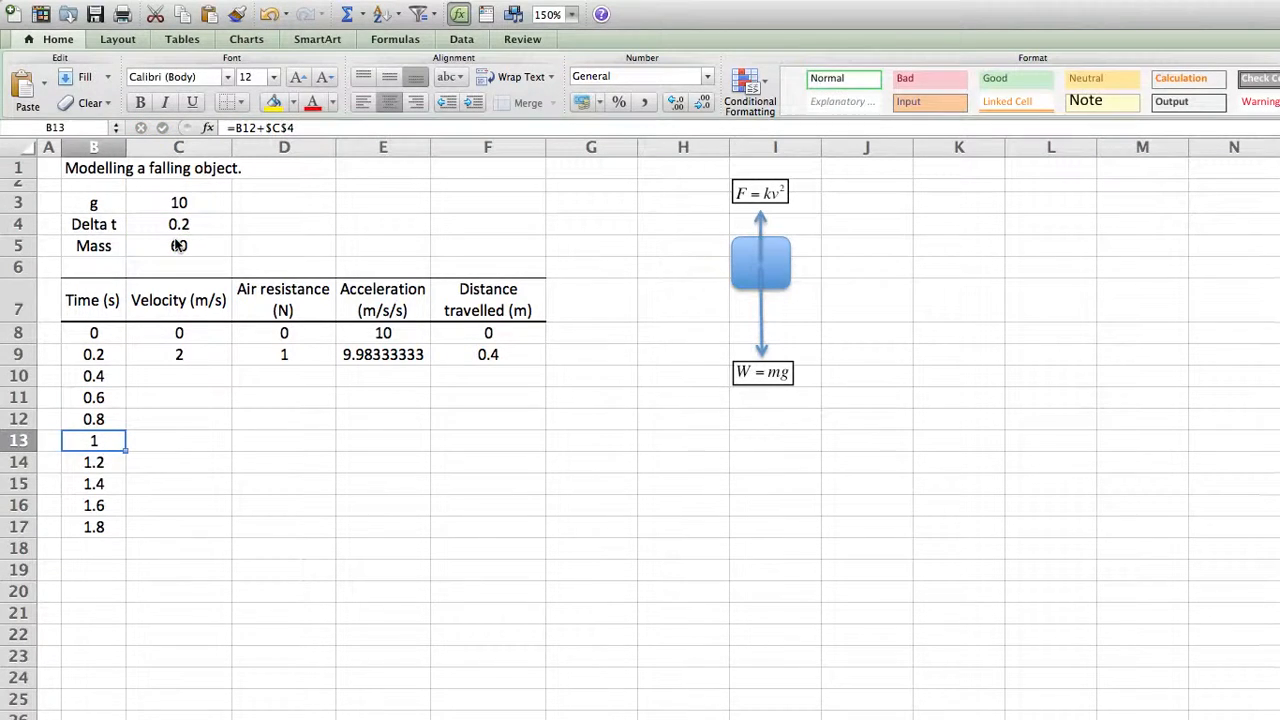
Step: Set Delta t in C4 to 1 to test how the time column responds
left_click(183, 222)
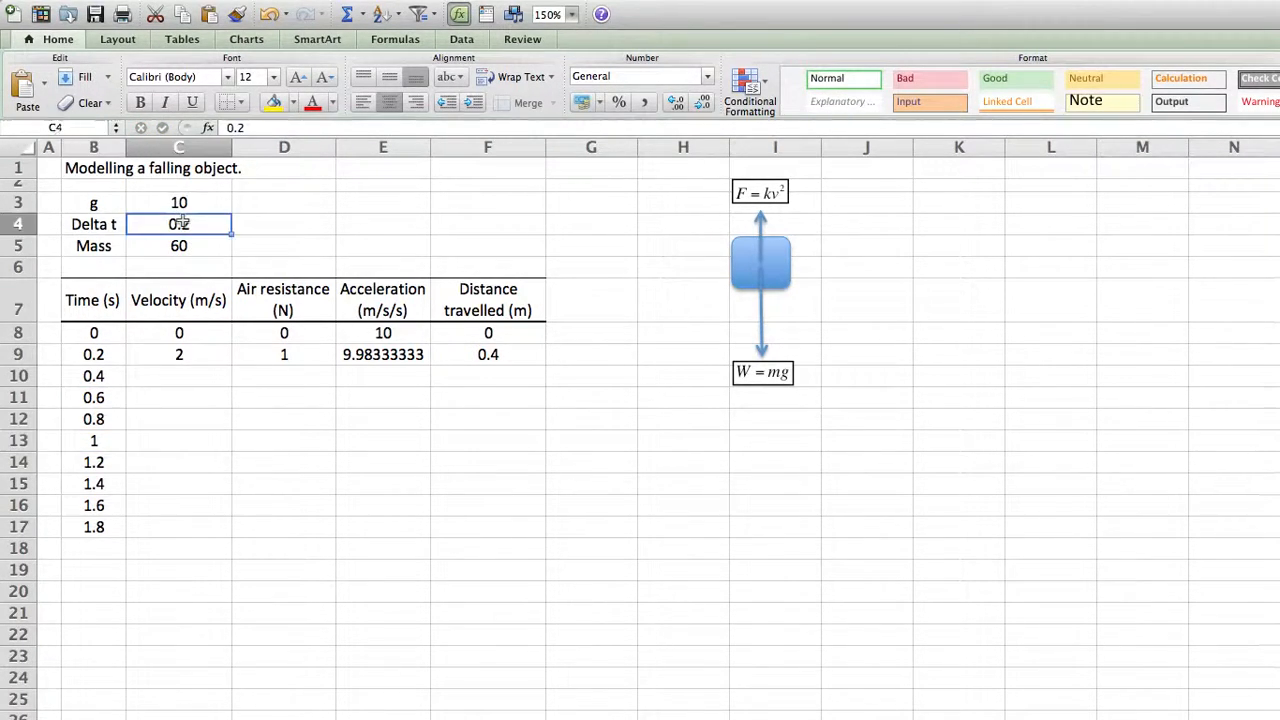
type("1")
key("Return")
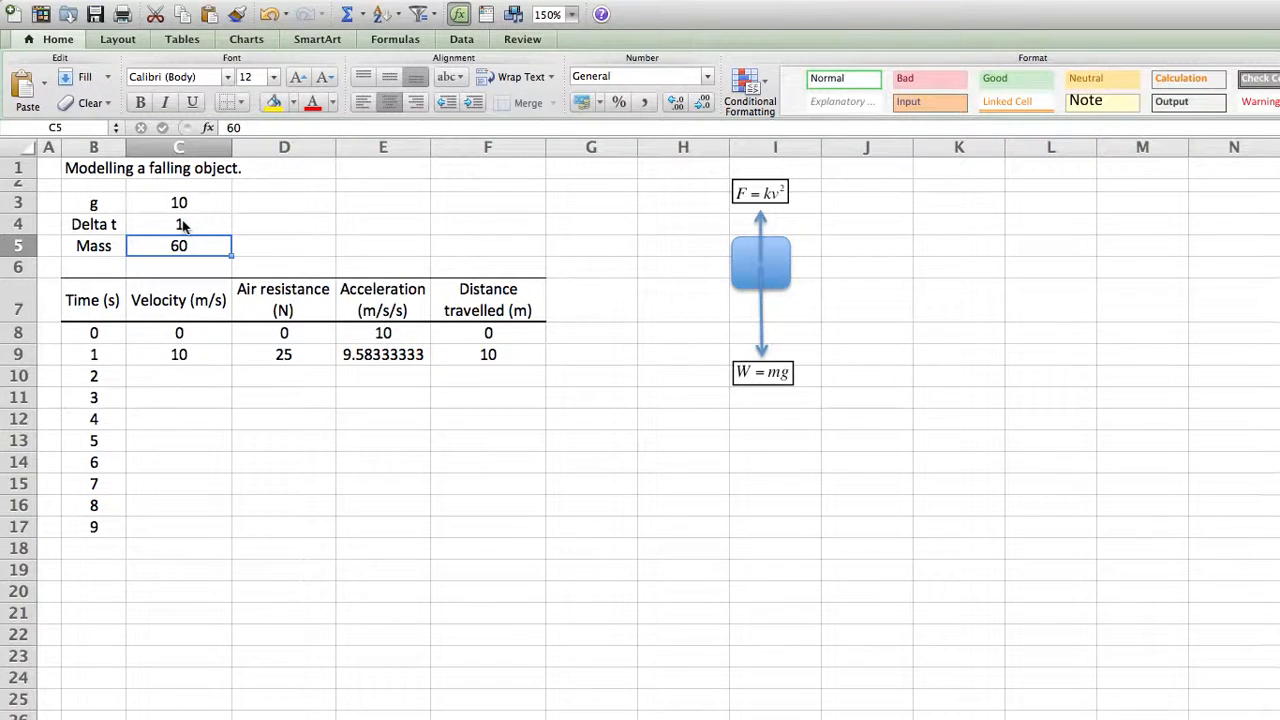
type("0.2")
key("Return")
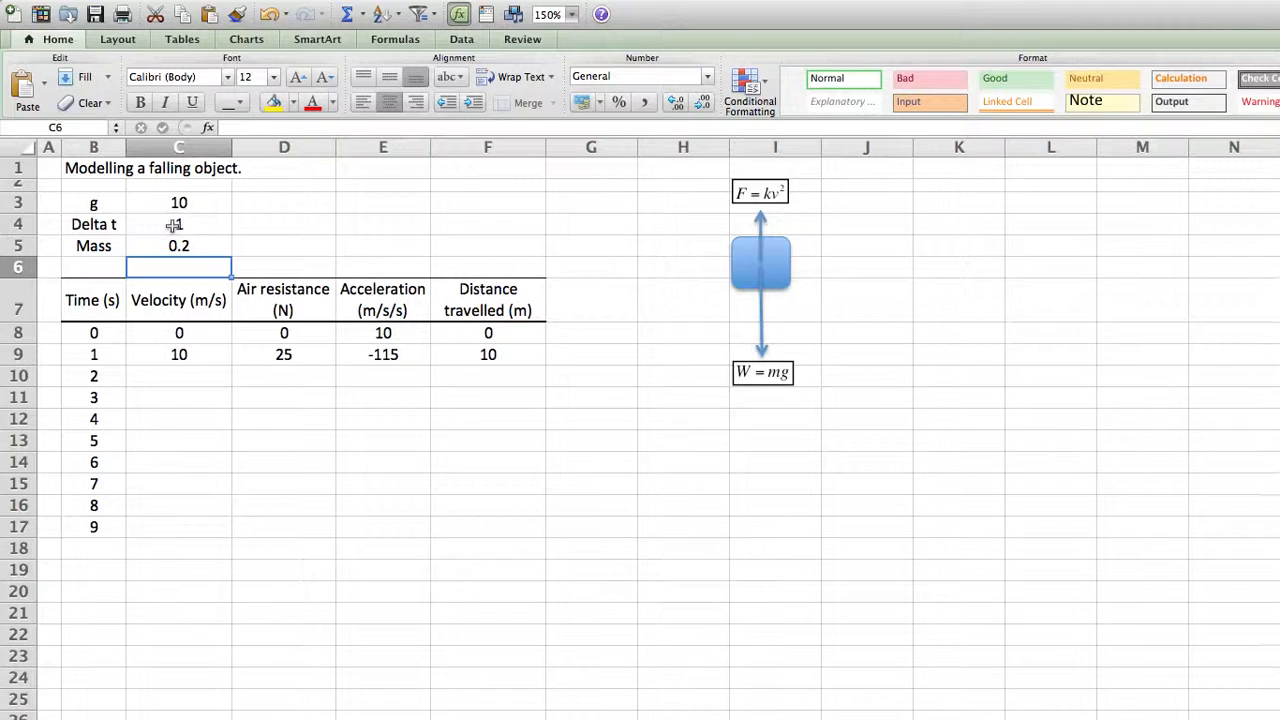
key("super+z")
Step: Set Delta t in C4 back to 0.2
left_click(173, 224)
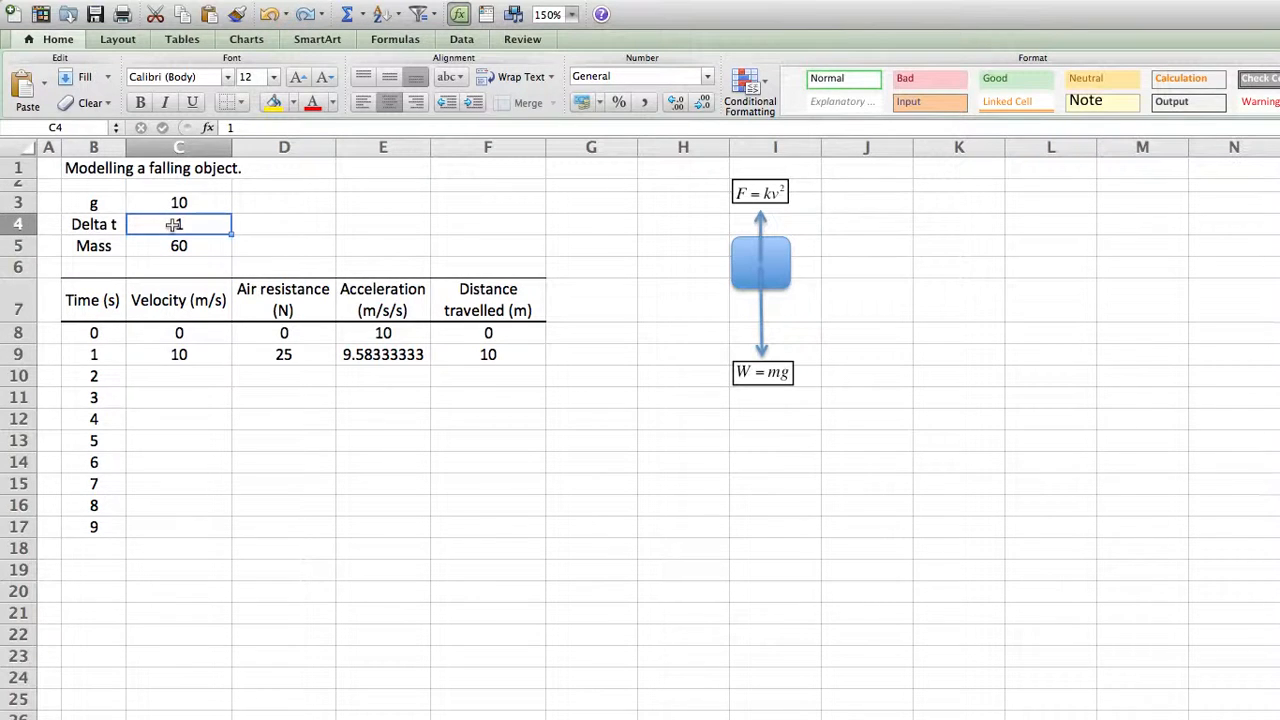
type("0.2")
key("Return")
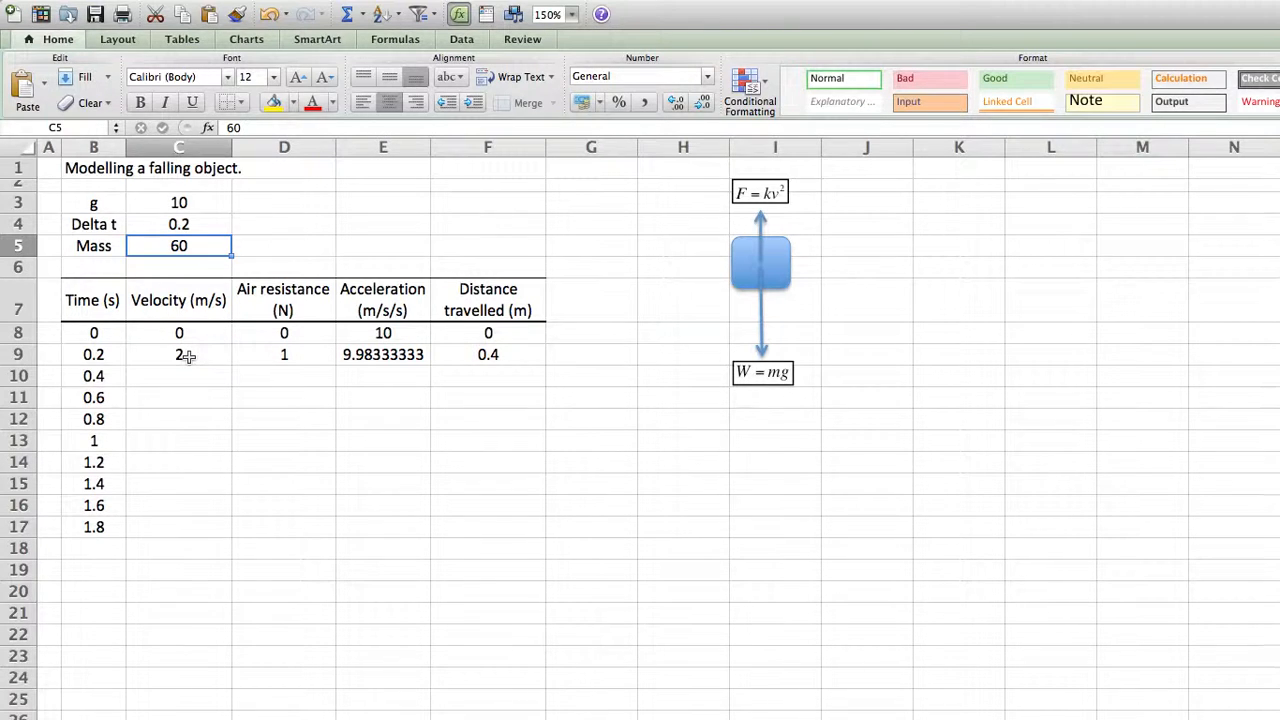
Step: Check which cells the velocity formula in C9 refers to, without editing it
left_click(187, 356)
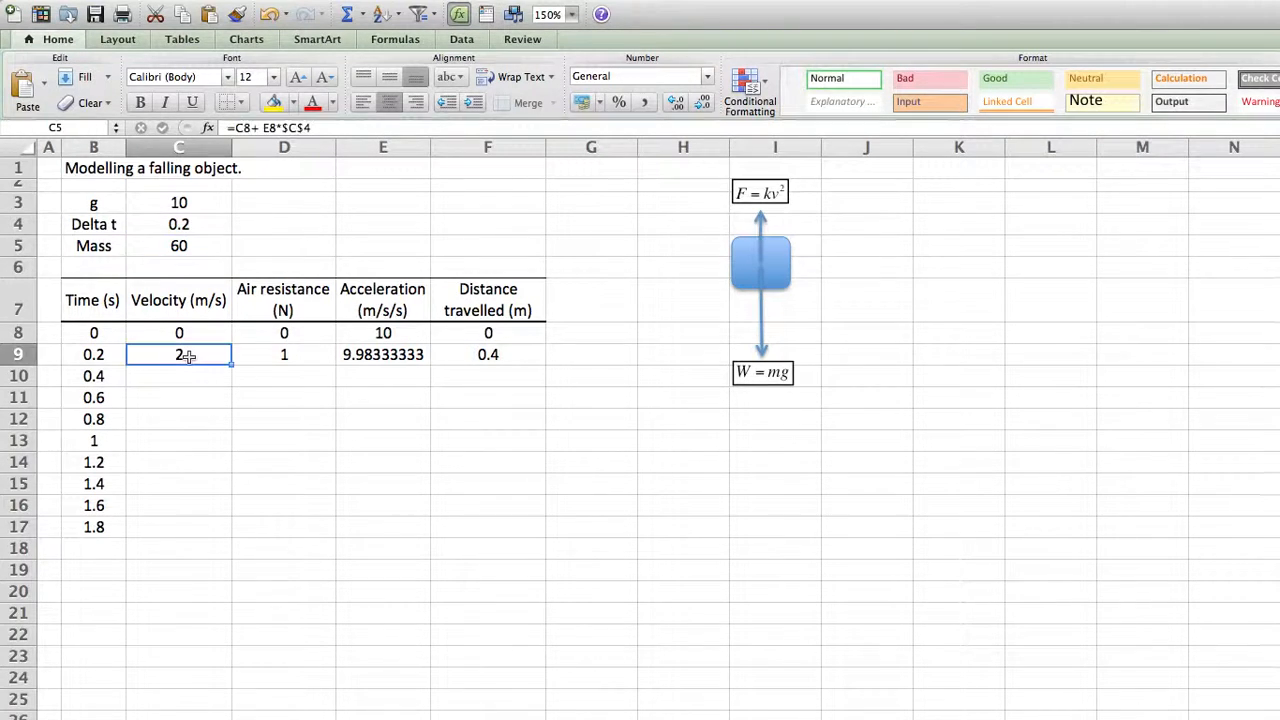
left_click(319, 127)
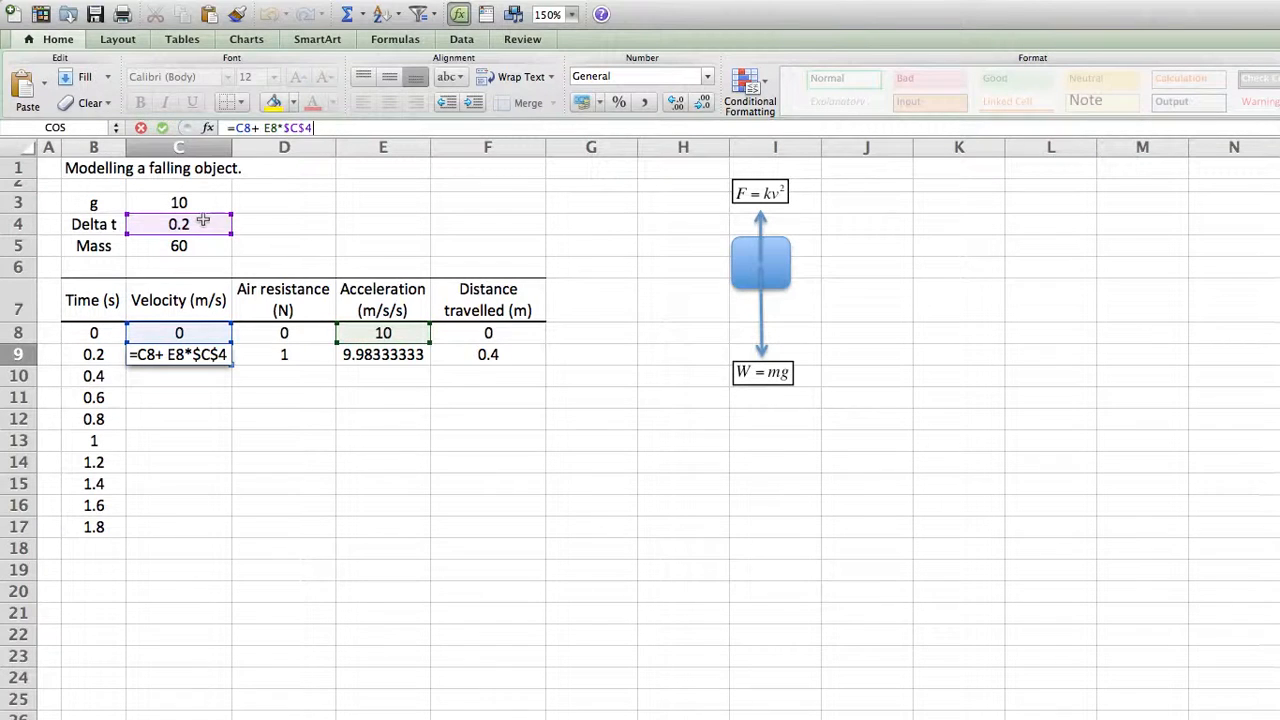
key("Return")
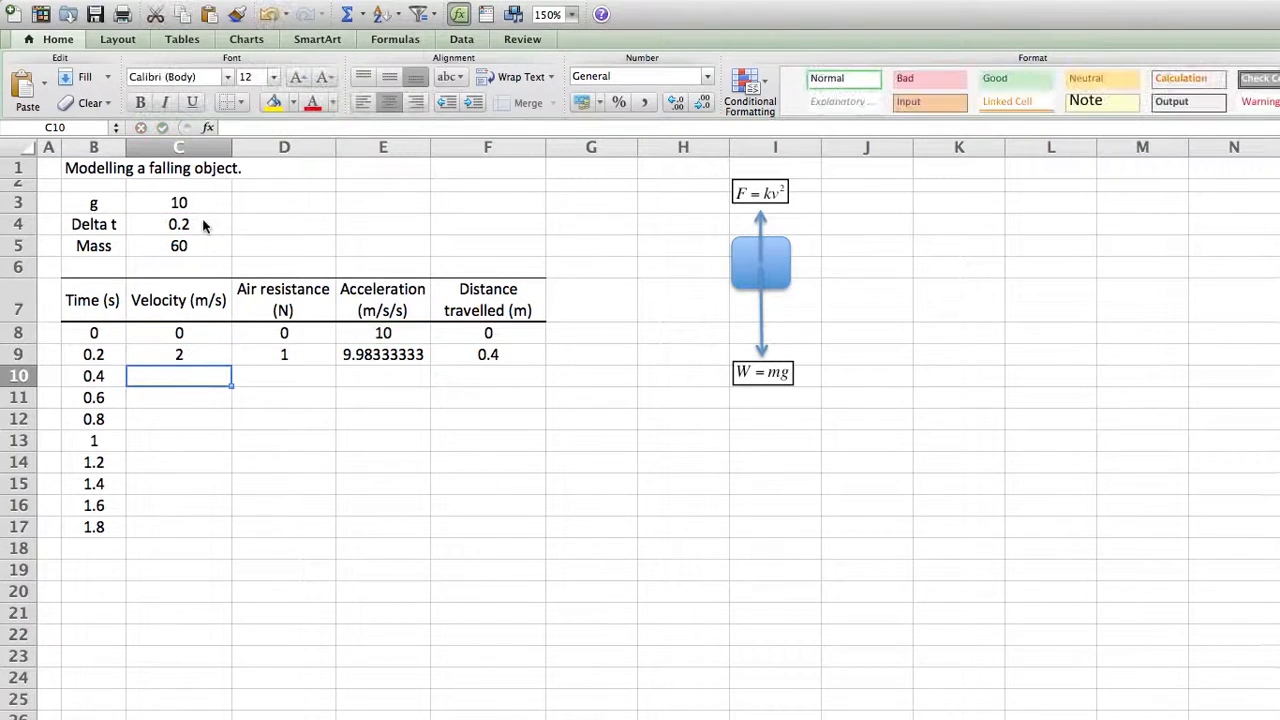
key("Up")
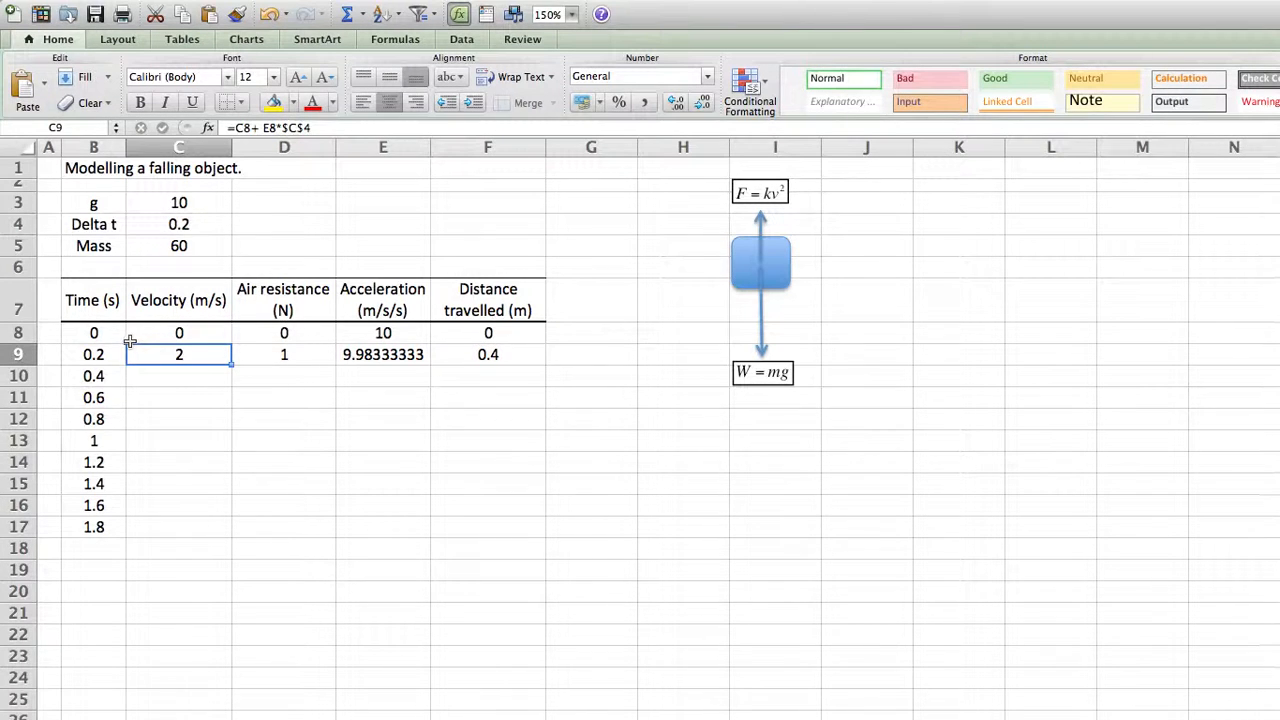
Step: Check the cell references in the air resistance formula in D9, without editing it
left_click(276, 354)
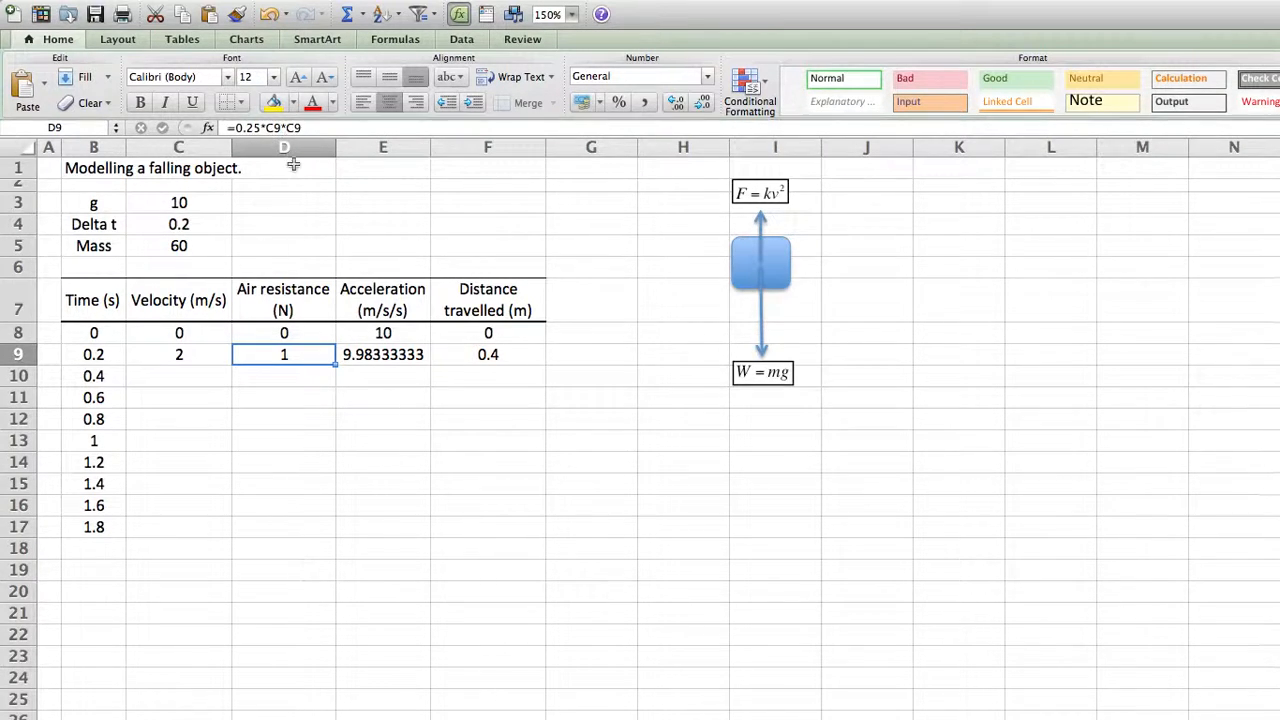
left_click(306, 128)
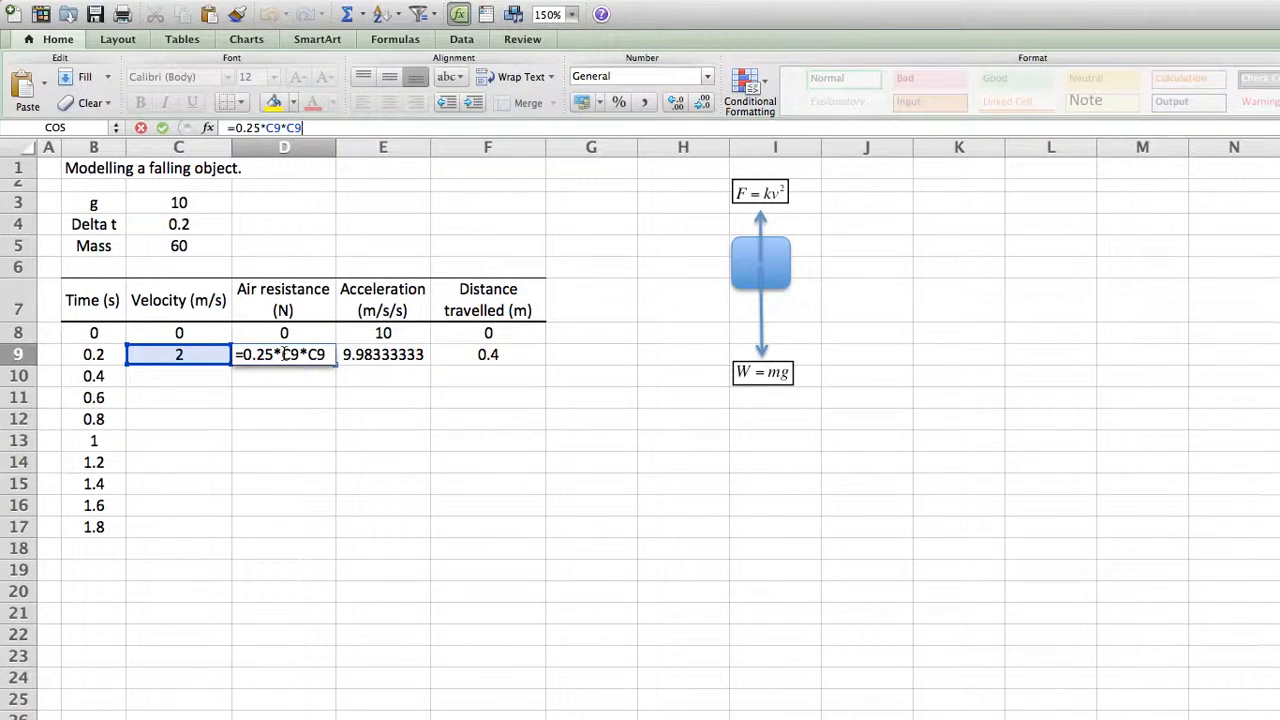
key("Return")
Step: Examine the acceleration formula in E9, especially its weight term $C$5*10, without editing it
key("Right")
key("Up")
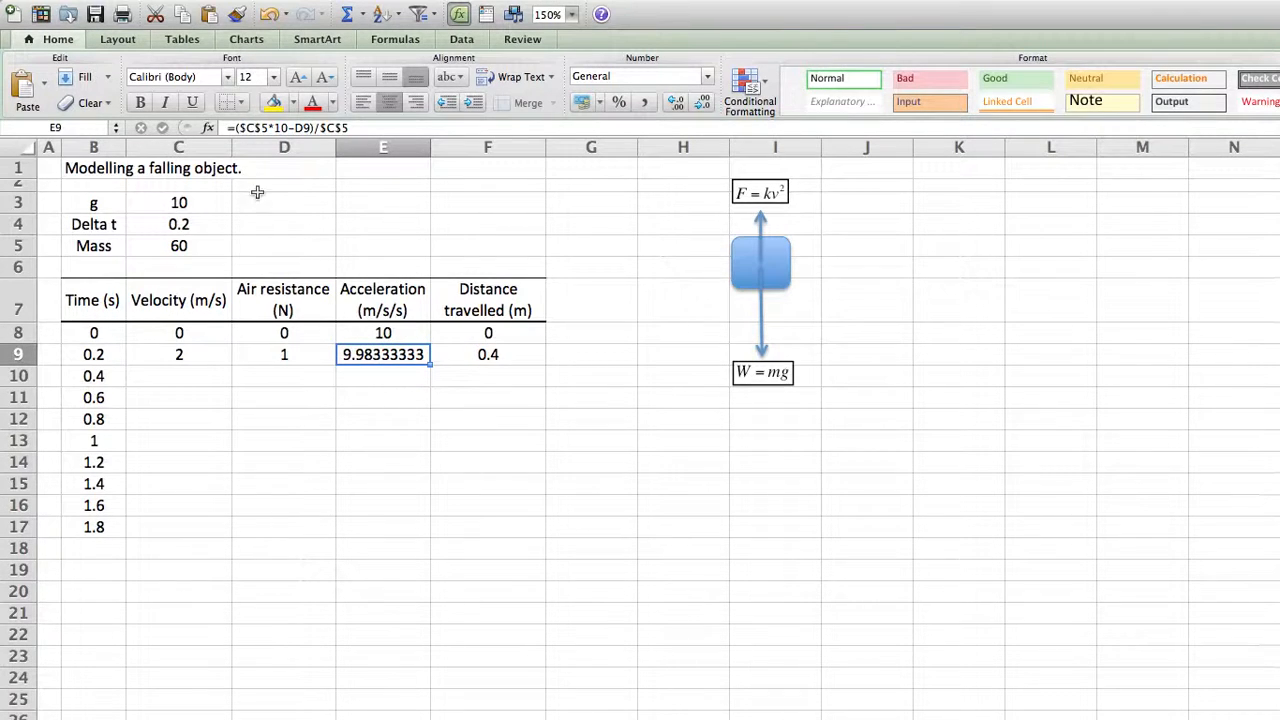
left_click(240, 128)
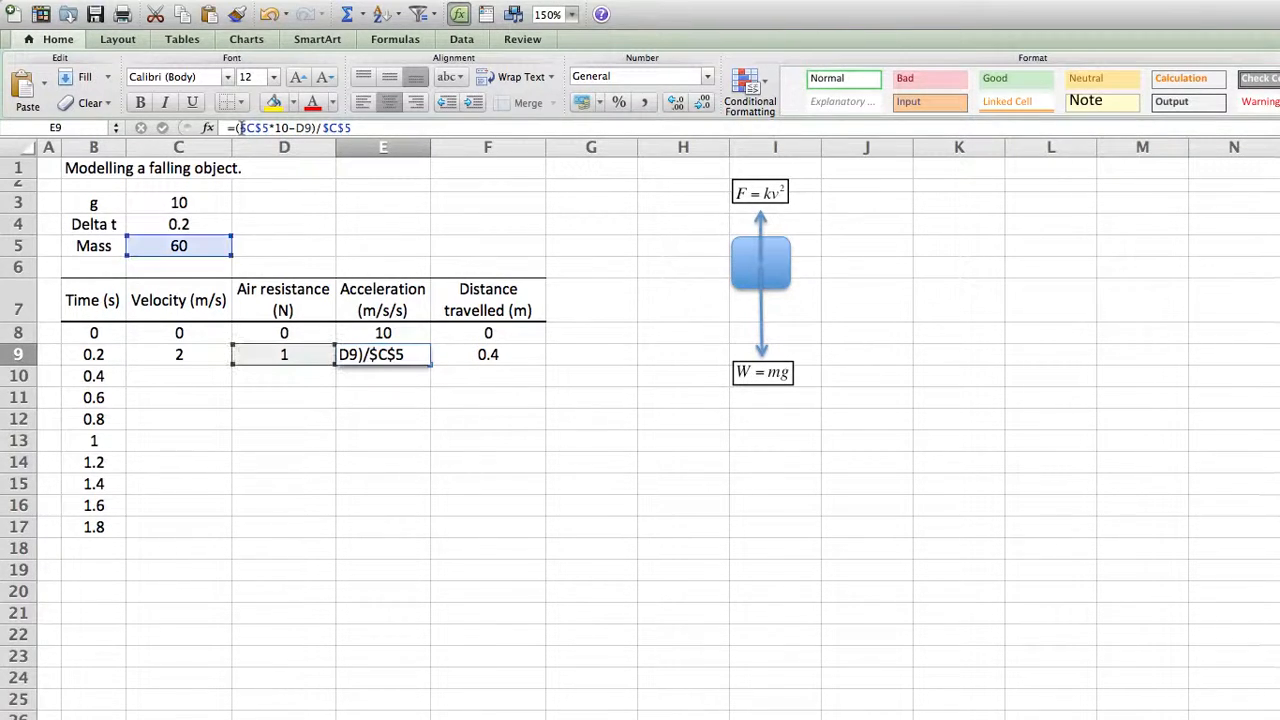
left_click_drag(239, 128, 290, 128)
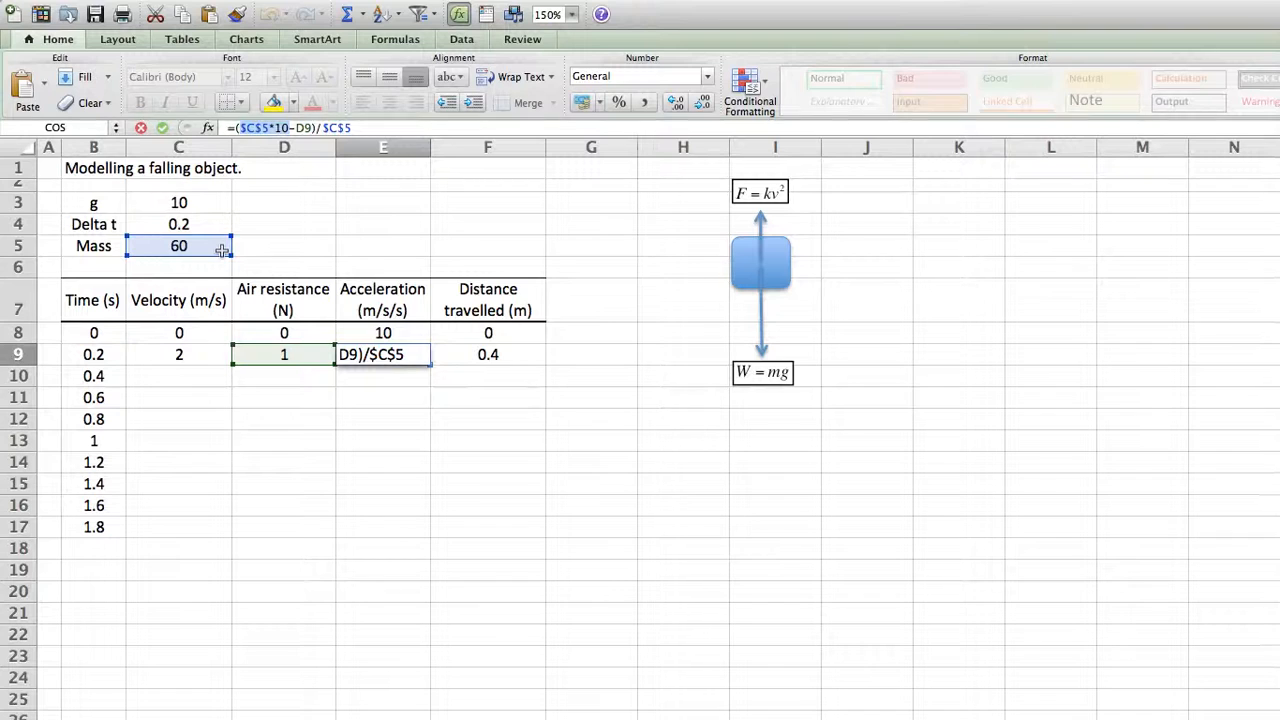
key("Return")
key("Up")
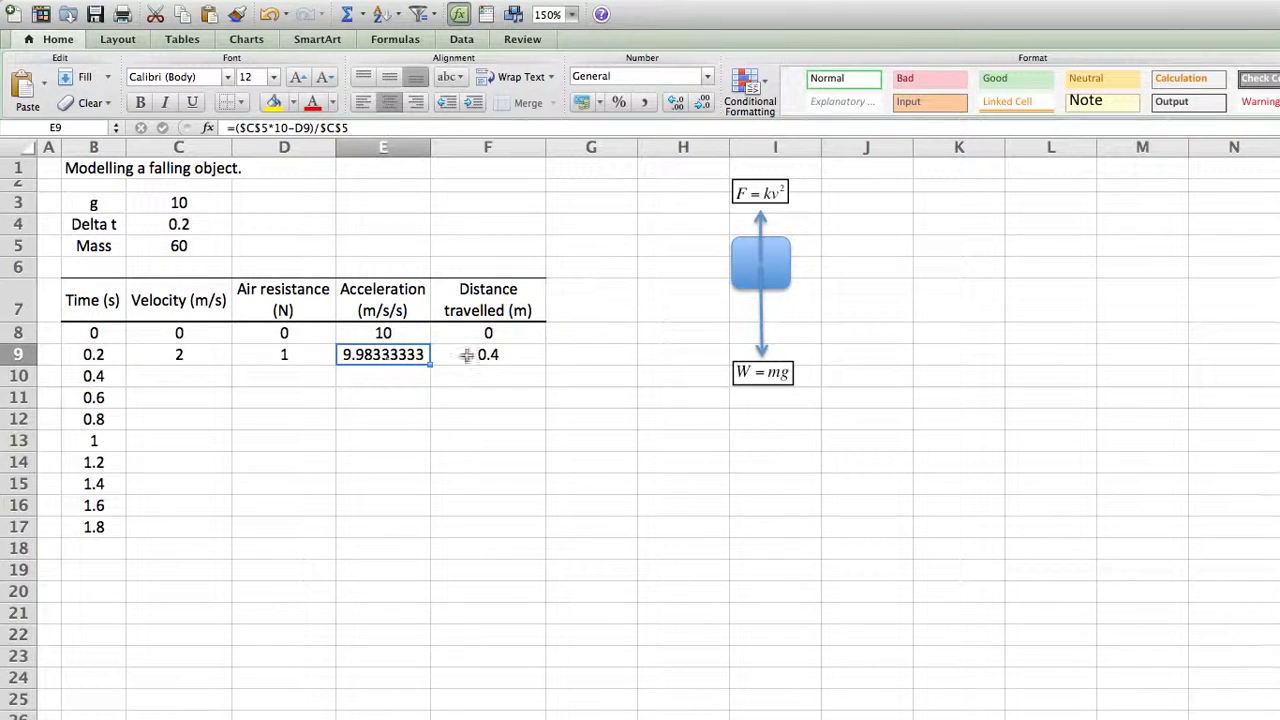
Step: Add the previous distance to the distance travelled formula in F9, making it =F8+C9*$C$4
left_click(470, 357)
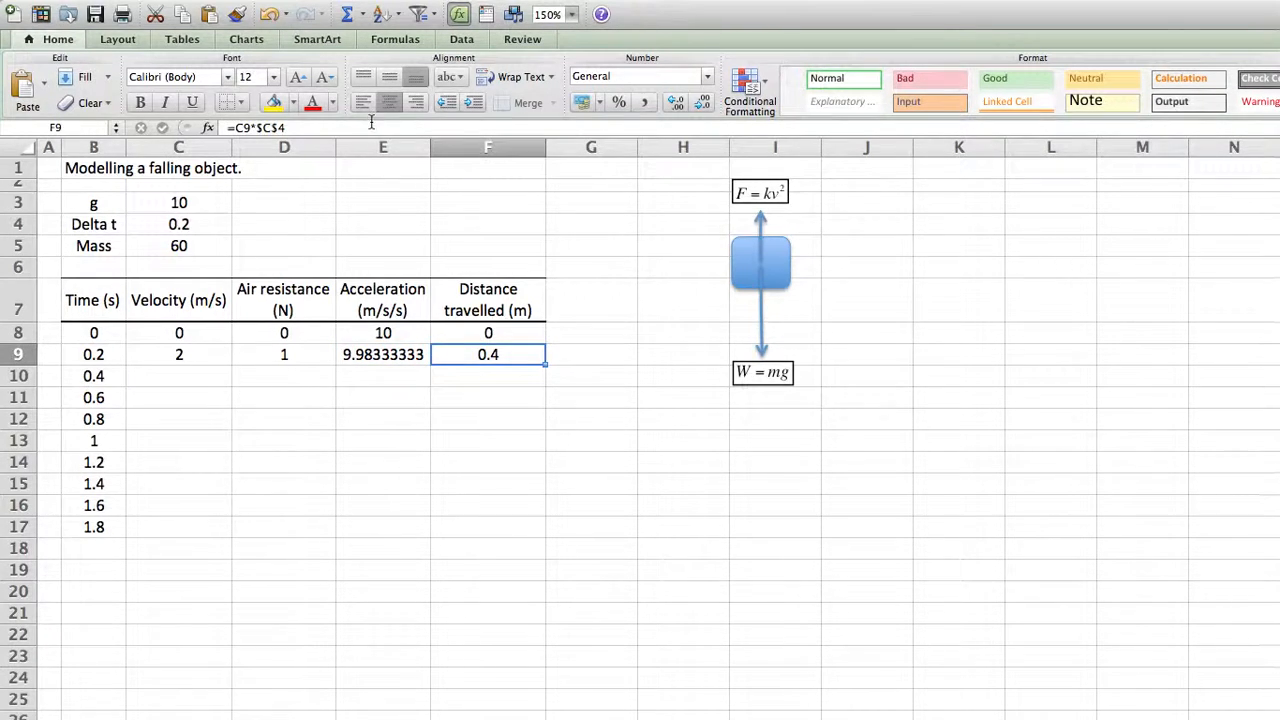
left_click(371, 124)
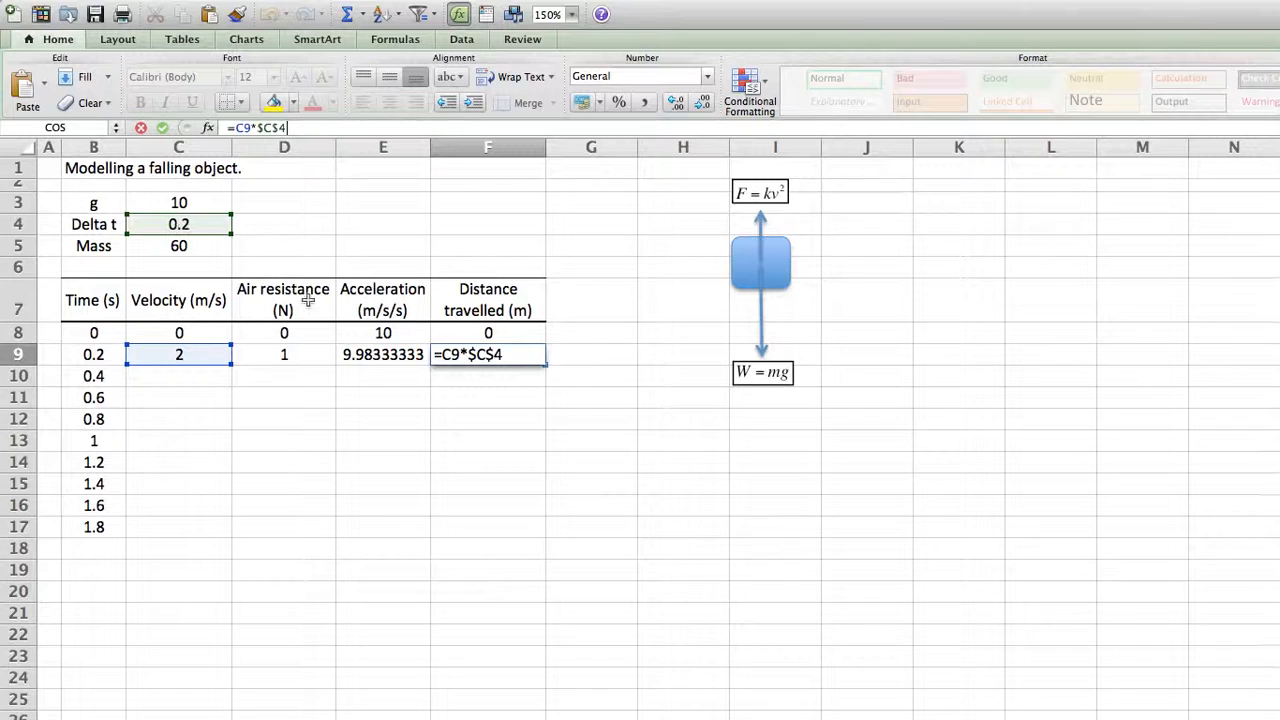
left_click(240, 129)
left_click(452, 338)
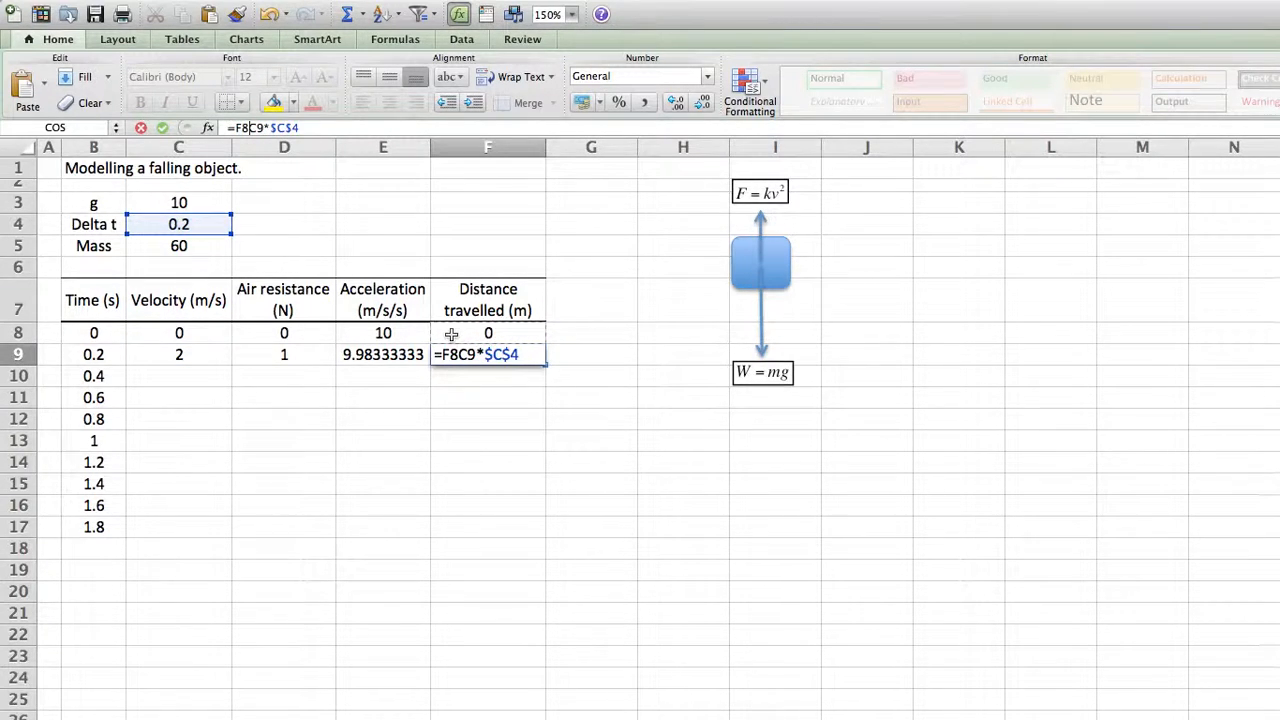
type("+")
key("Return")
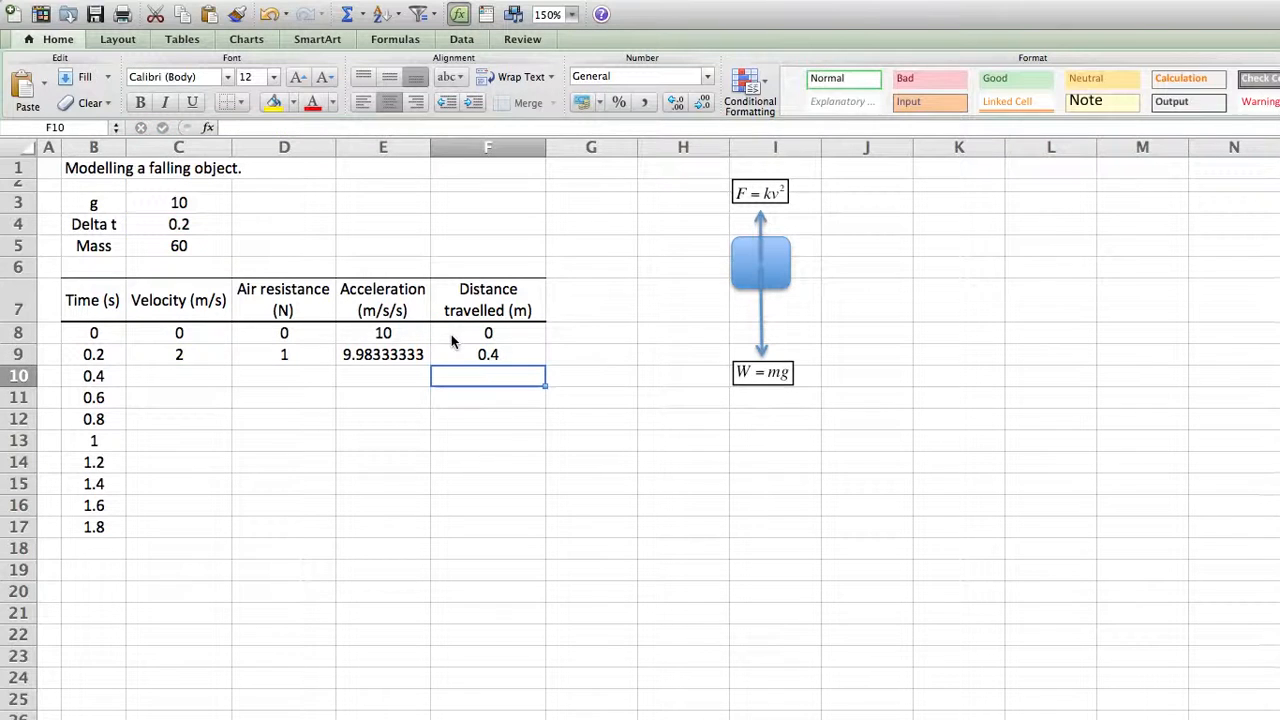
Step: Fill the formulas in C9:F9 down to row 17, and extend all table columns B to F down to row 23
left_click_drag(322, 362, 540, 547)
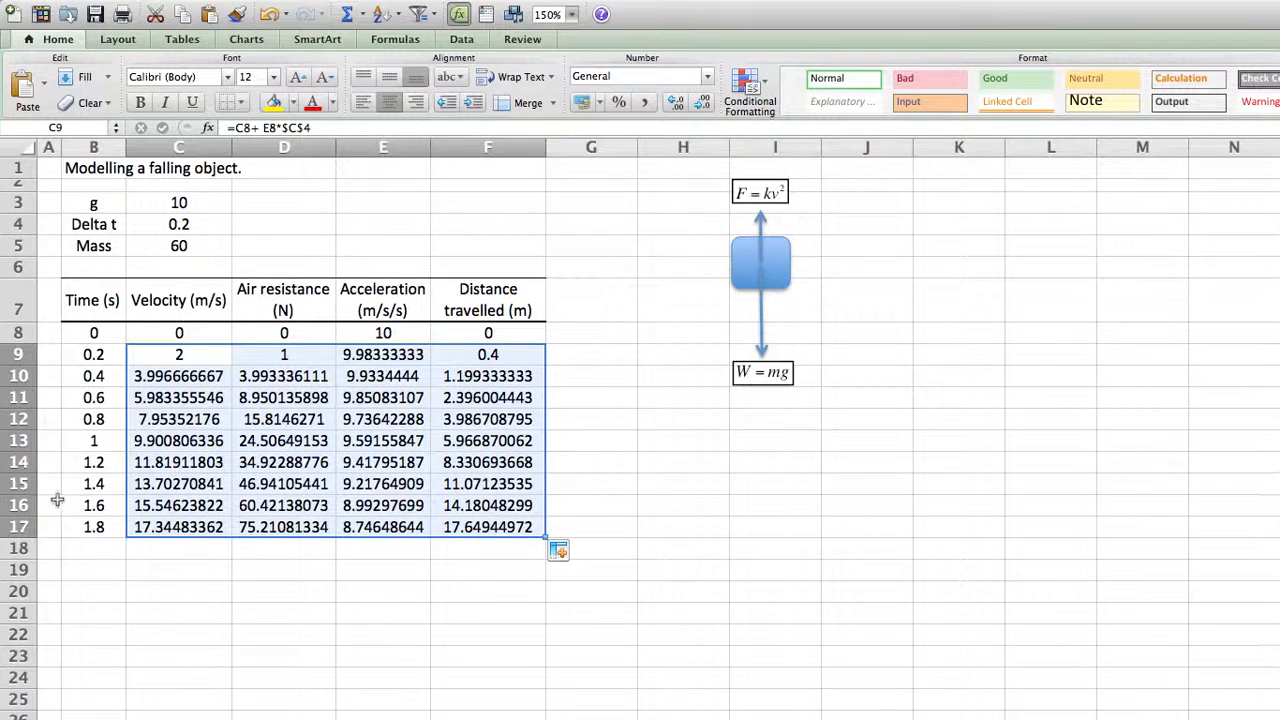
left_click_drag(93, 530, 541, 660)
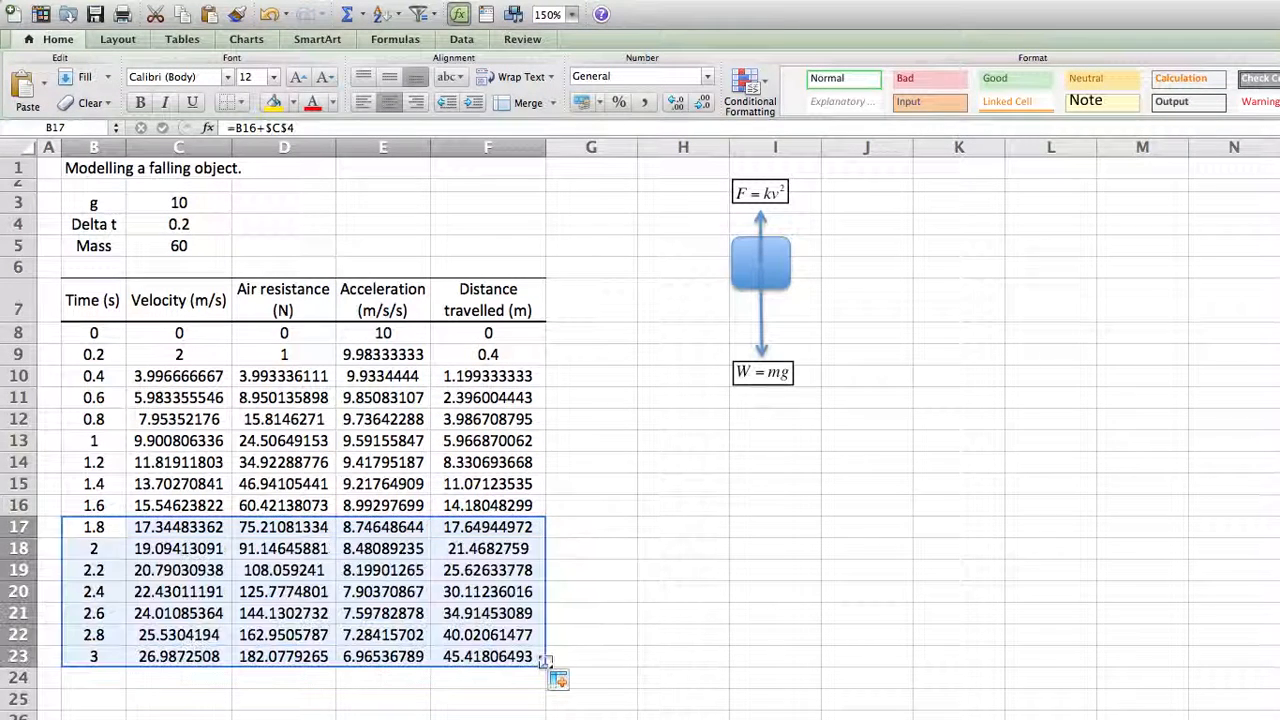
left_click(464, 610)
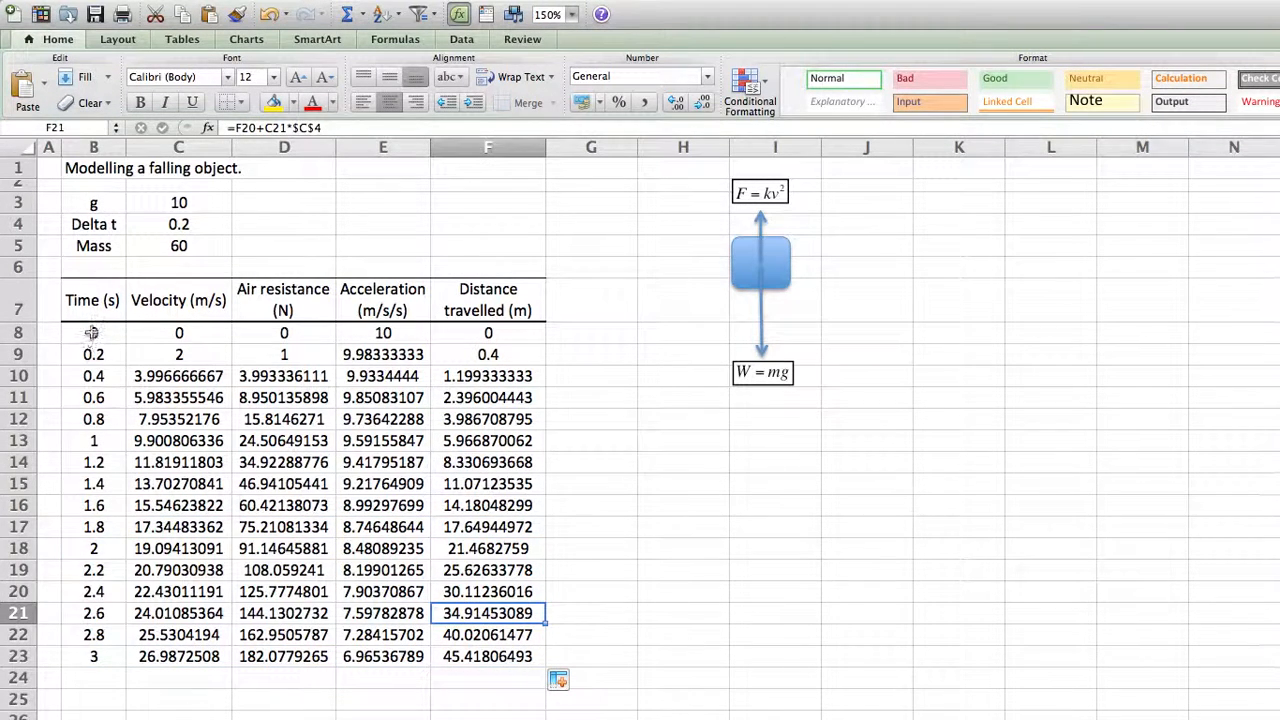
Step: Insert a Marked Scatter chart of velocity against time from B8:C23
left_click_drag(91, 333, 180, 657)
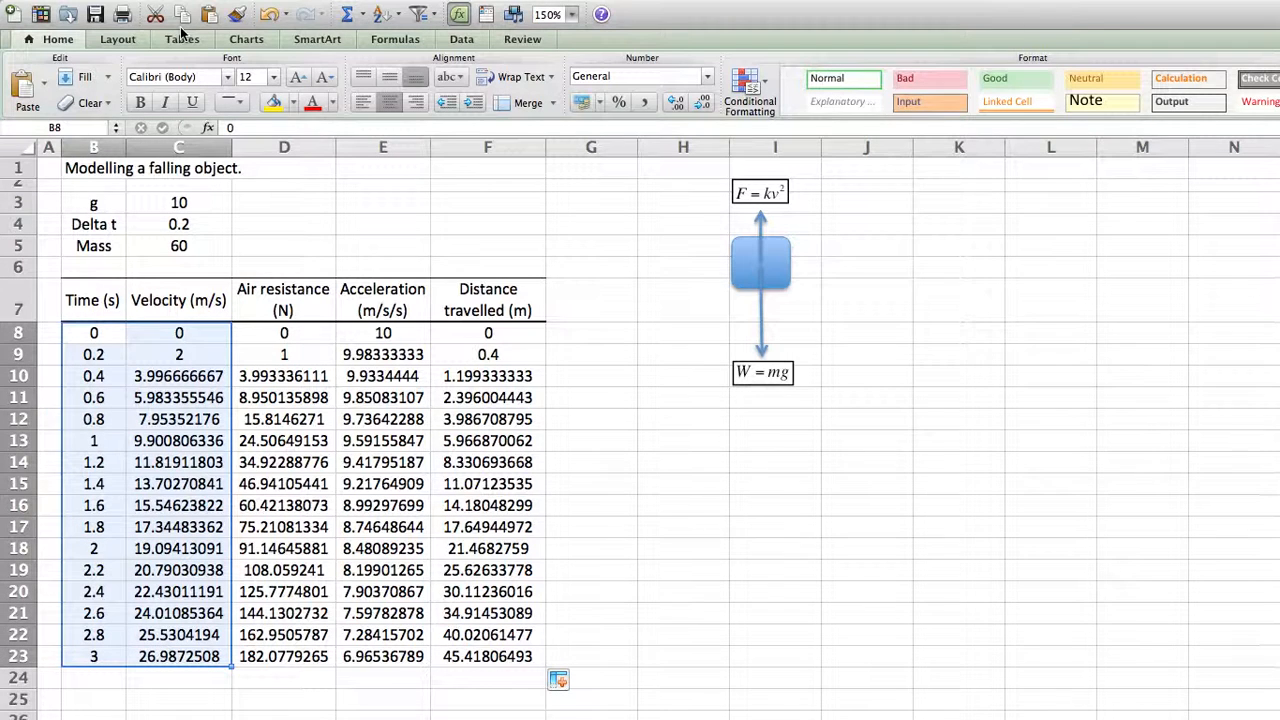
left_click(247, 10)
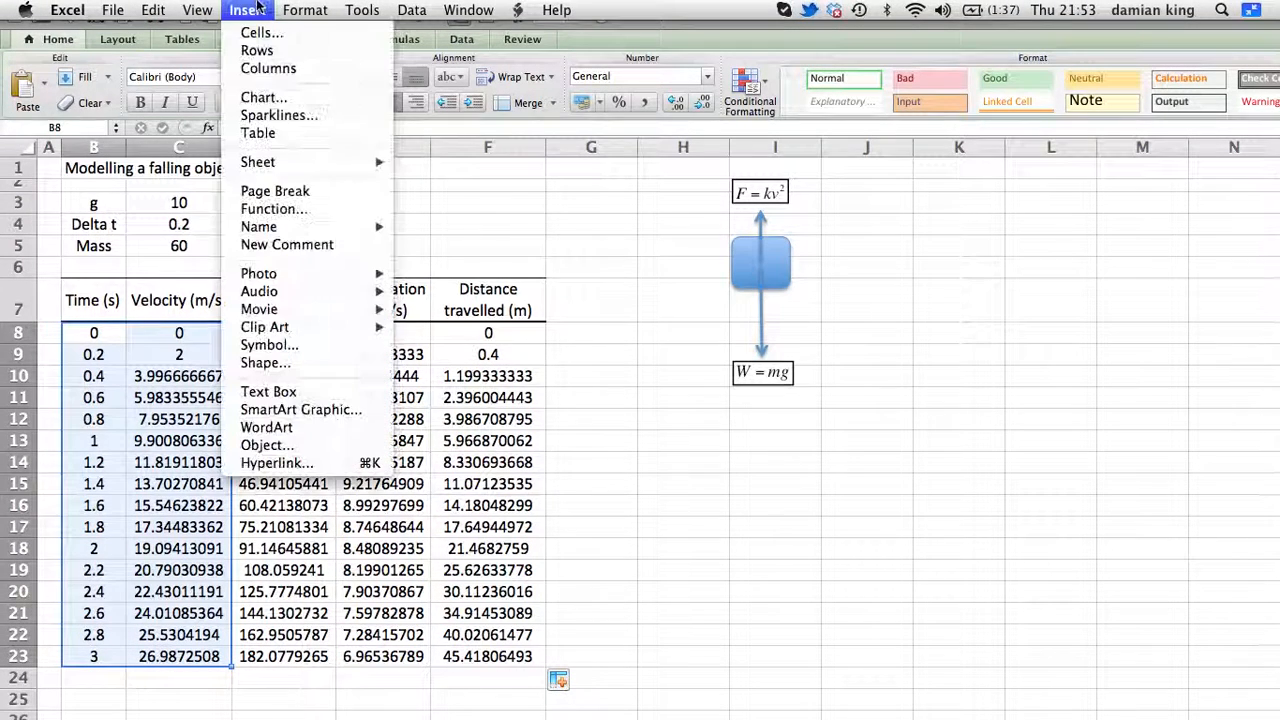
left_click(262, 98)
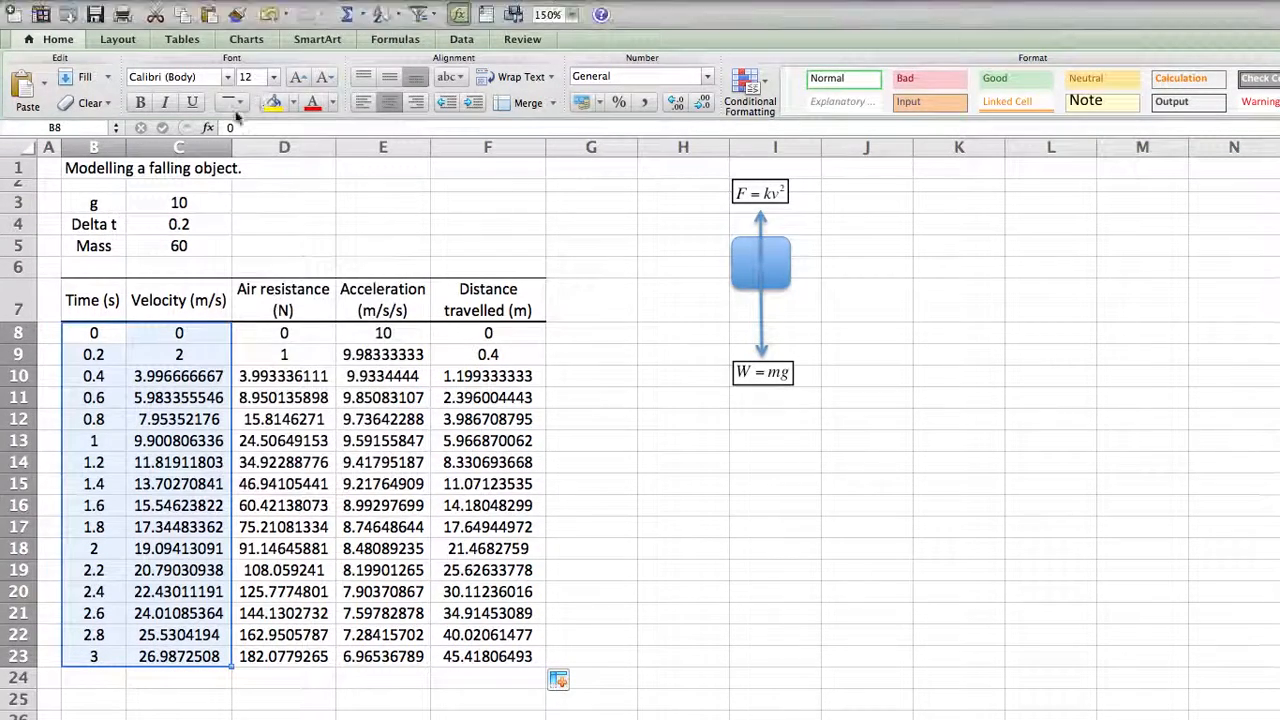
left_click(264, 88)
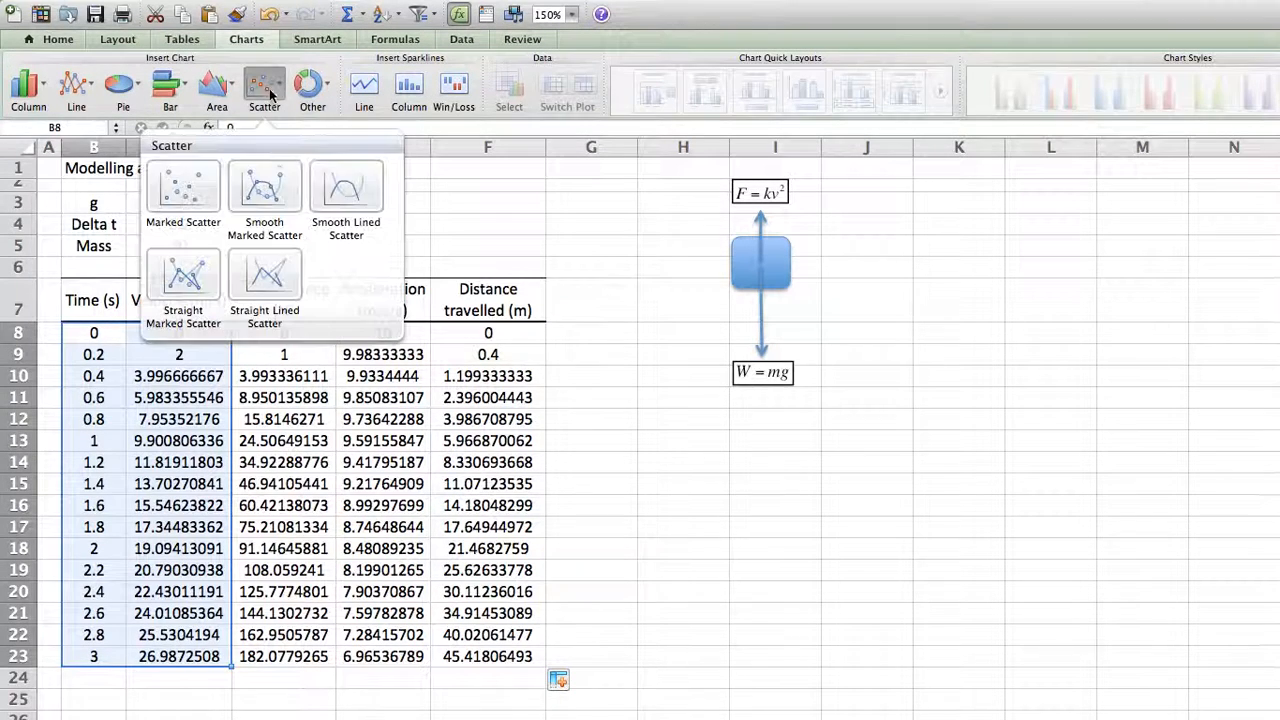
left_click(195, 202)
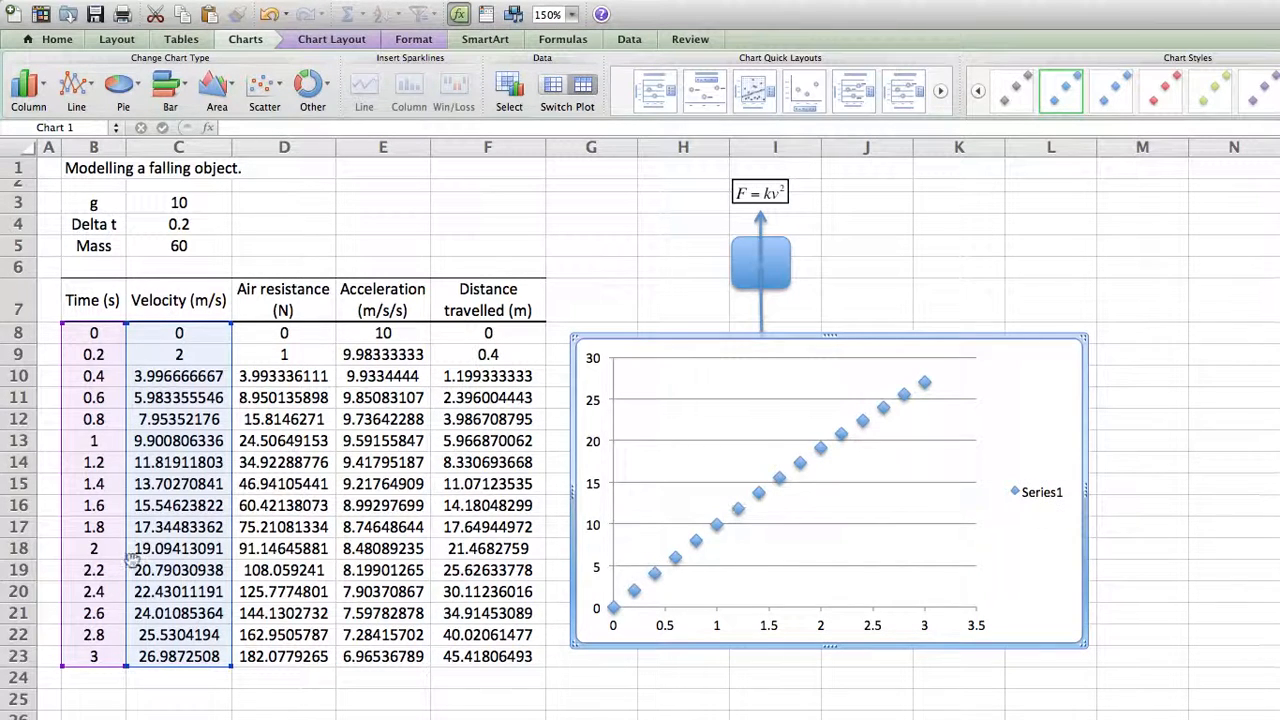
Step: Select the last table row, B23:F23
left_click(89, 657)
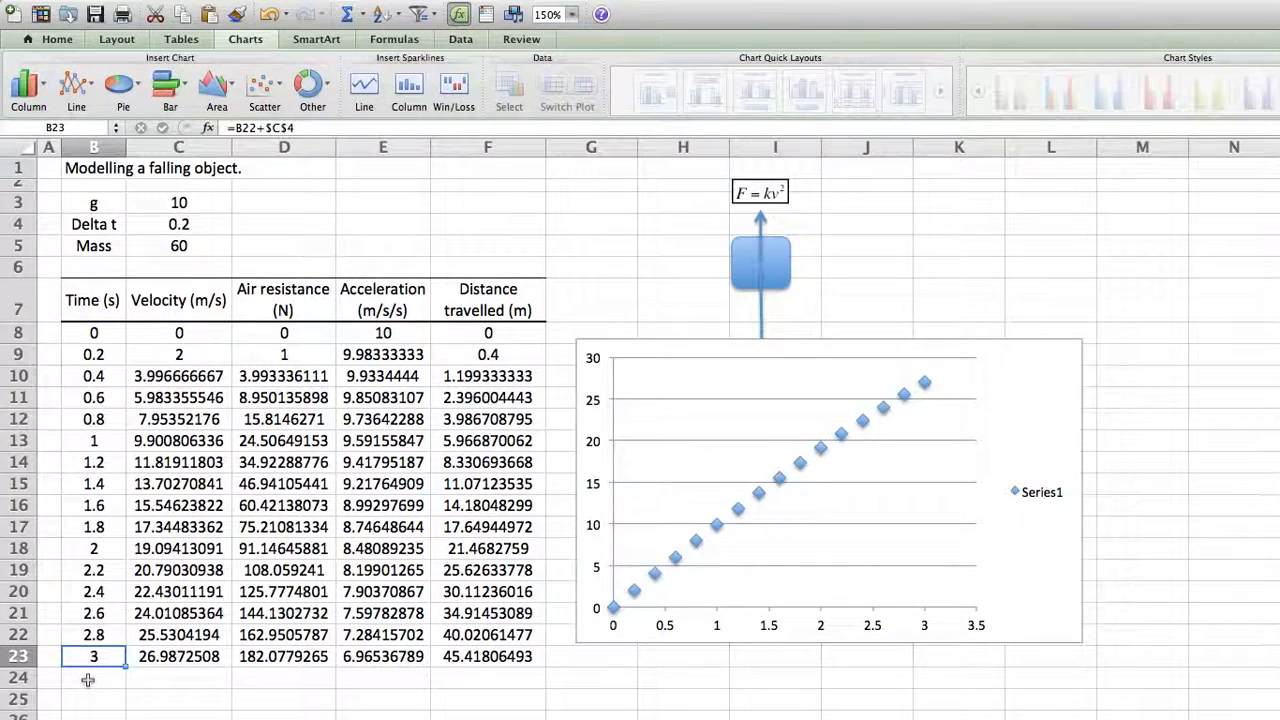
left_click_drag(94, 657, 490, 657)
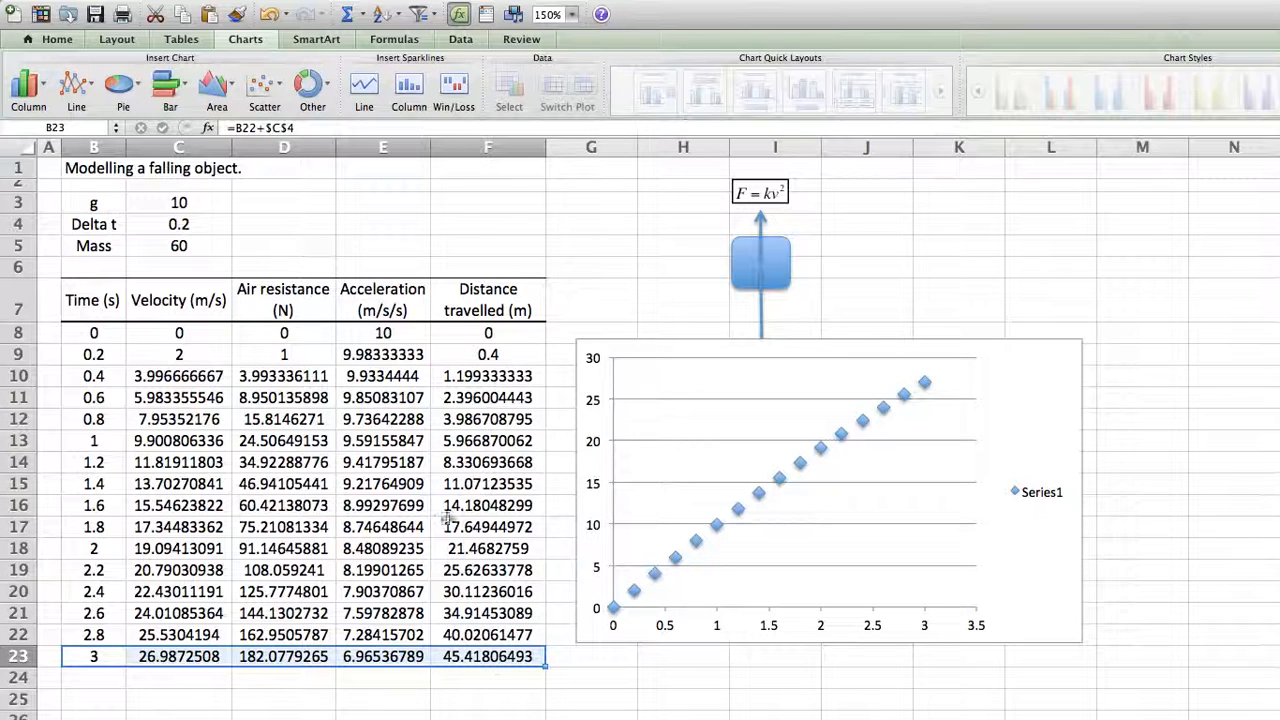